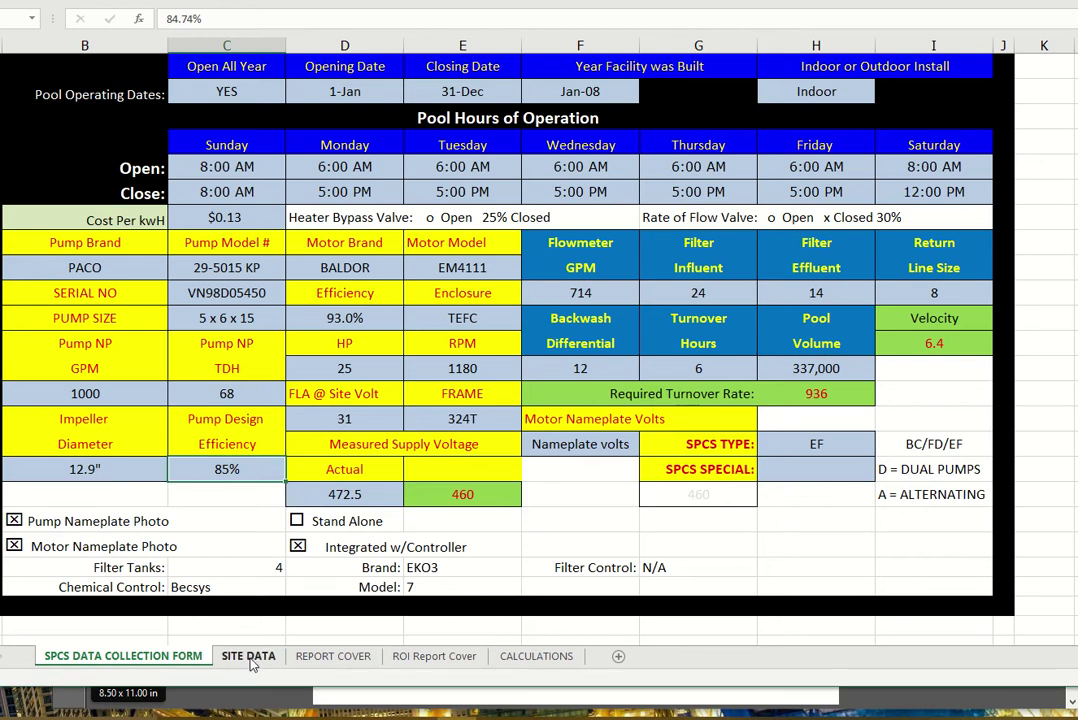
# Open the SITE DATA sheet and review the circulation pump details, flow modes and operating hours
pyautogui.click(248, 658)
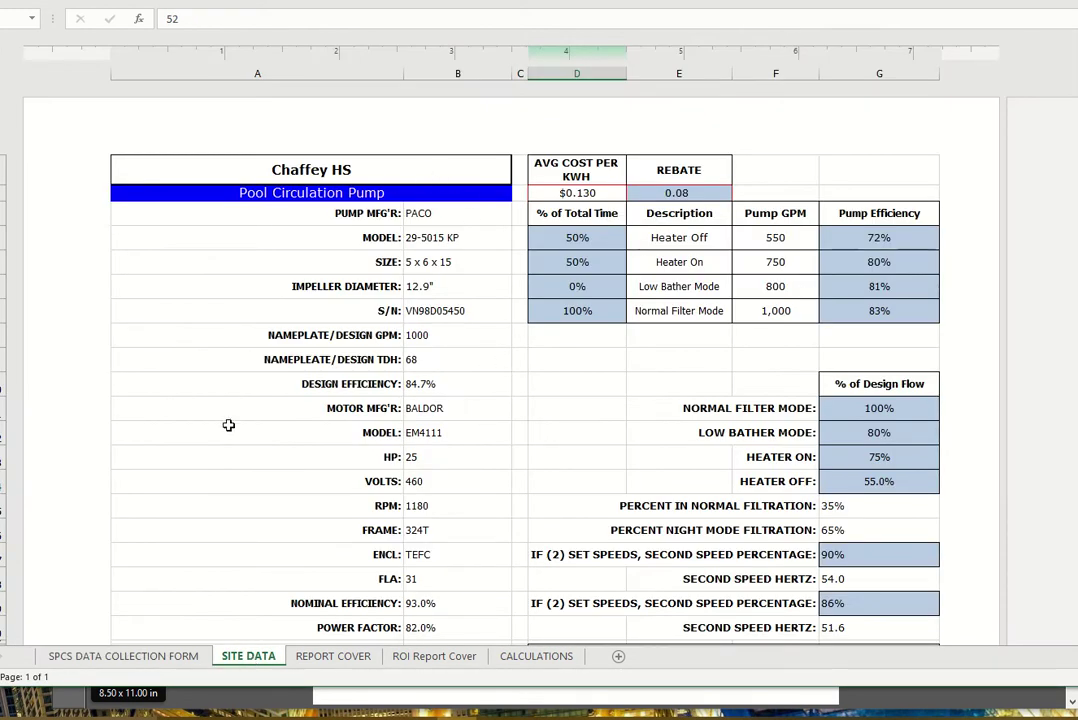
pyautogui.scroll(-3, 460, 498)
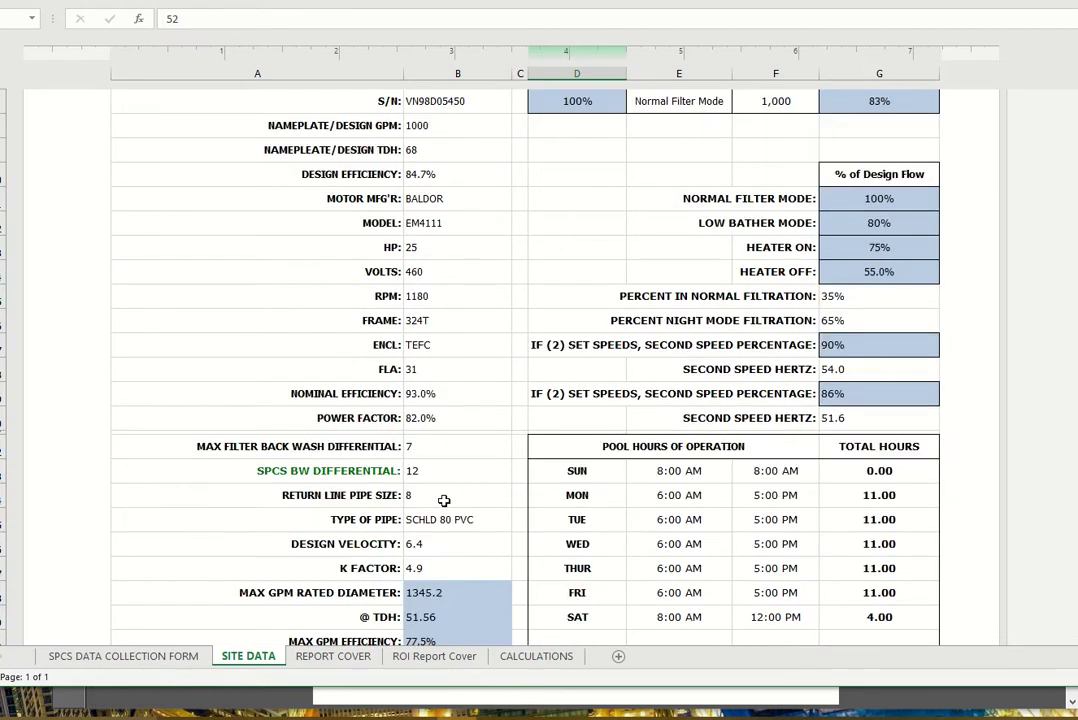
pyautogui.scroll(-1, 604, 481)
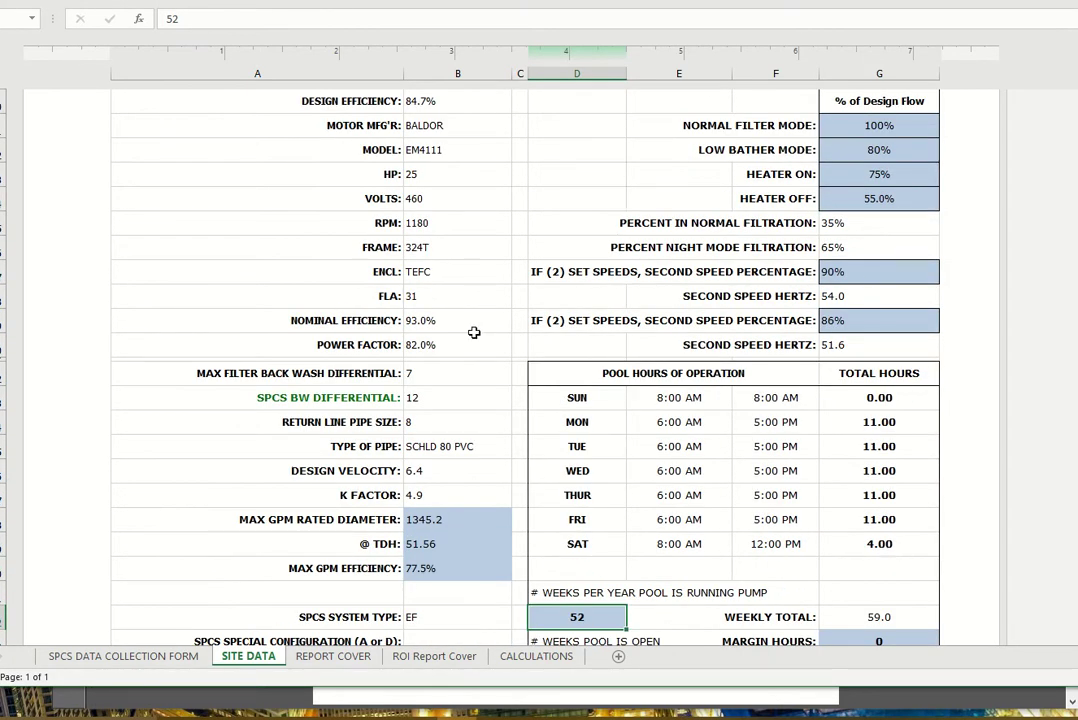
pyautogui.scroll(4, 474, 332)
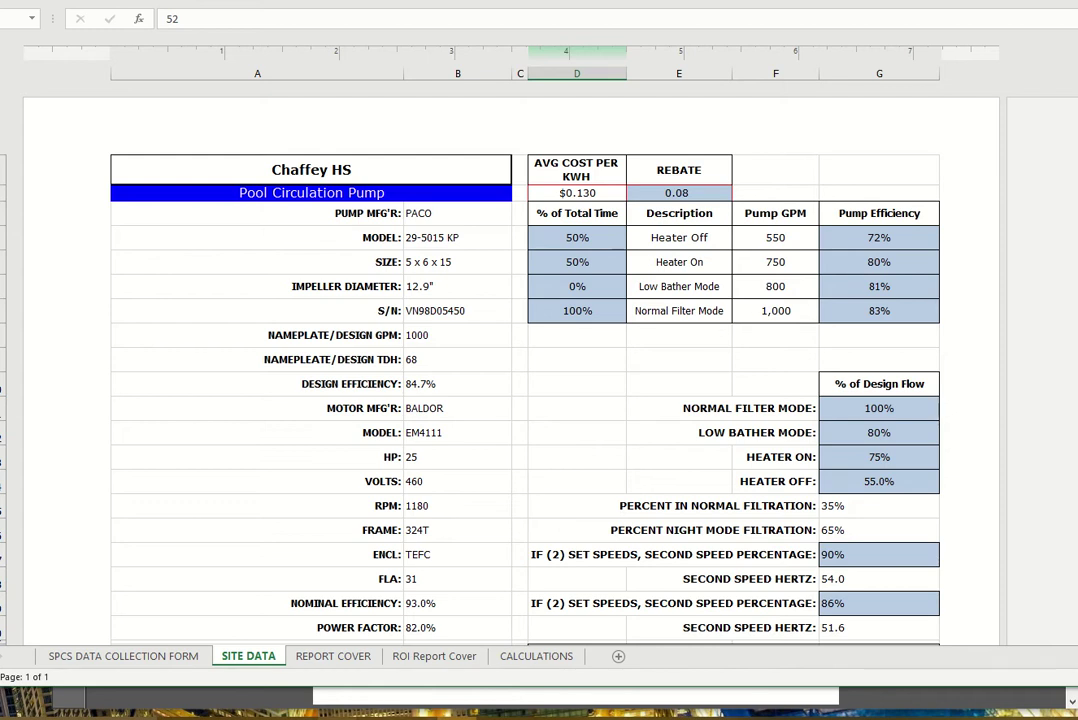
# Compare the Pump Efficiency value for Heater Off on SITE DATA with the Grundfos PDF's Pump Performance Curve
pyautogui.click(367, 693)
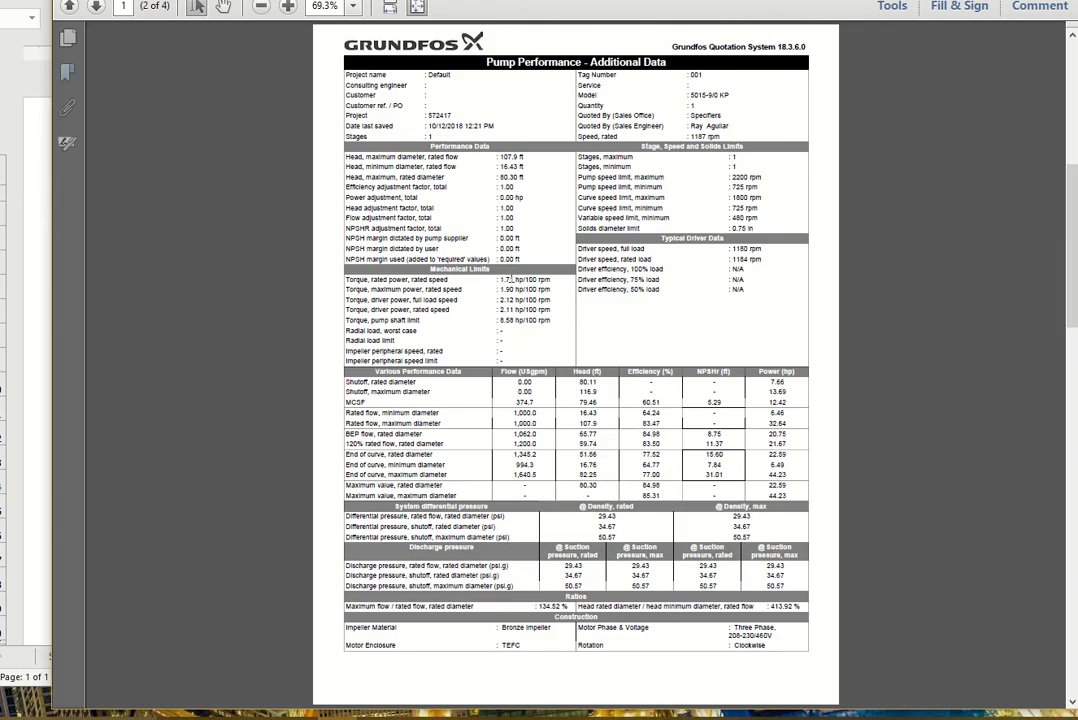
pyautogui.scroll(-2, 546, 288)
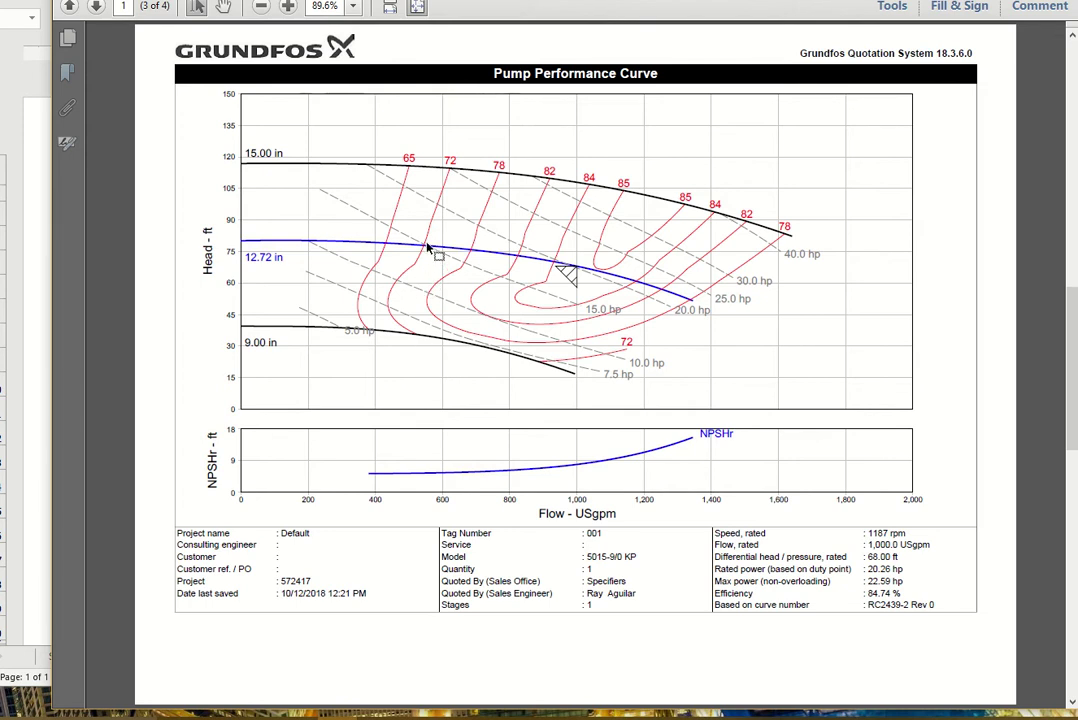
pyautogui.click(505, 718)
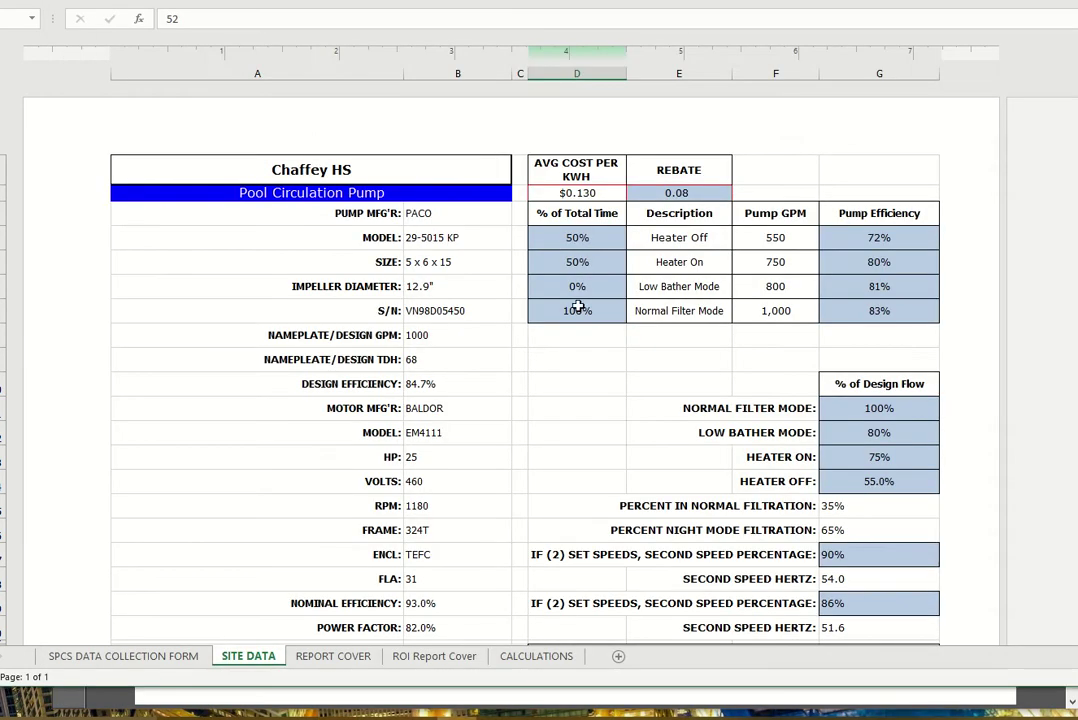
pyautogui.click(885, 240)
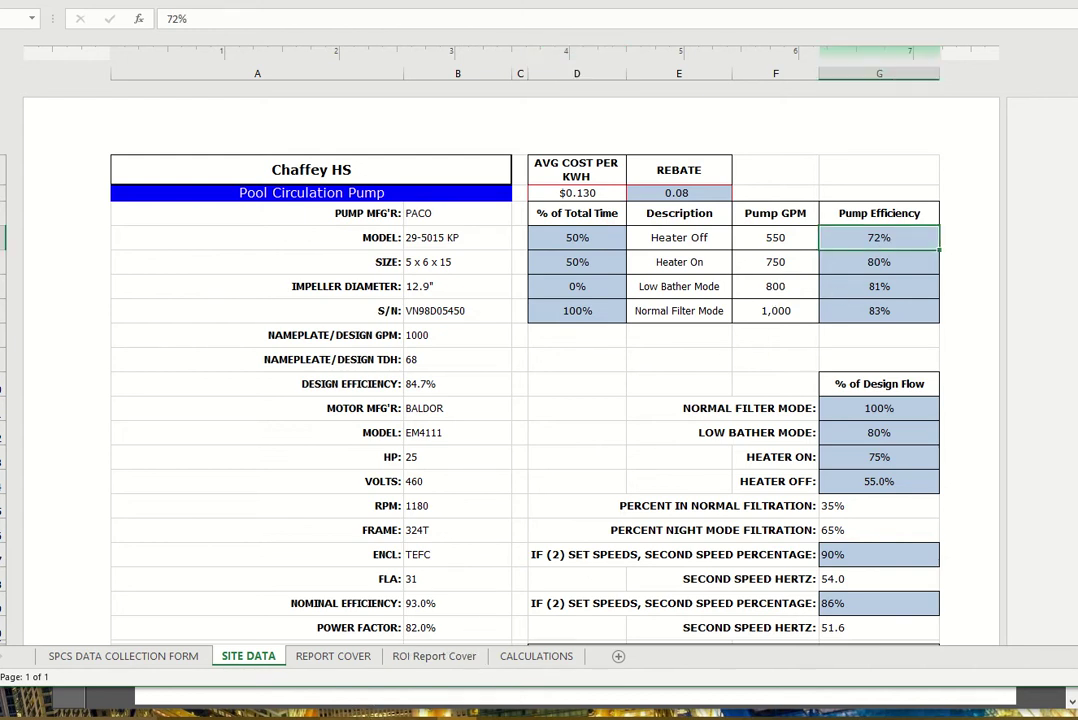
pyautogui.click(375, 714)
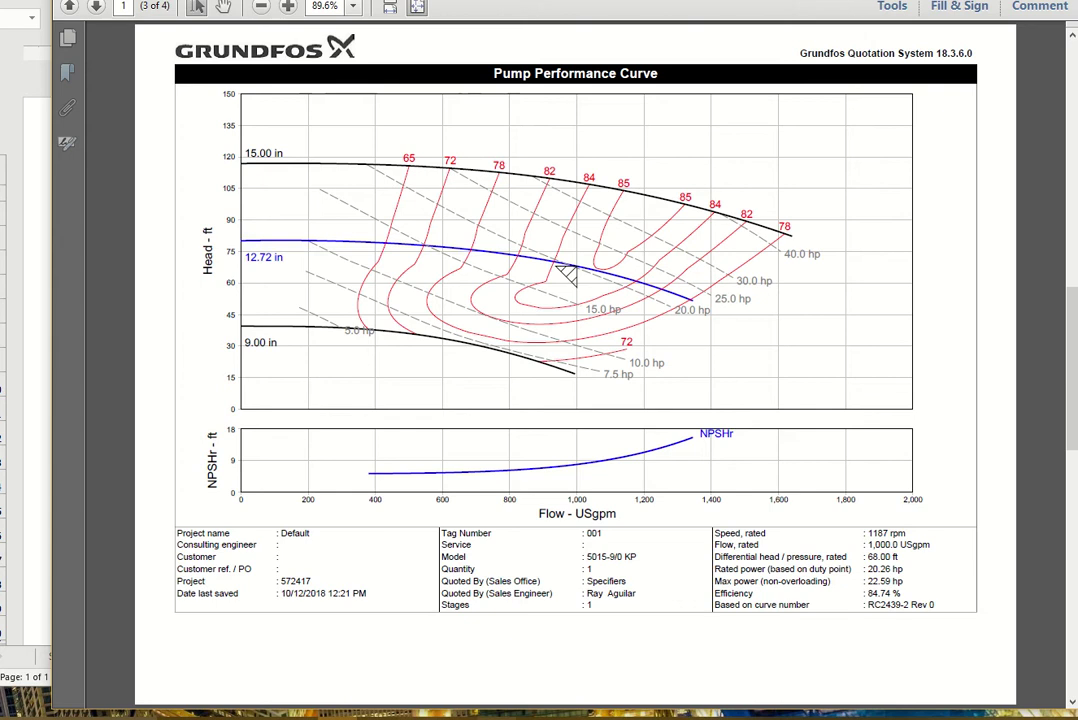
pyautogui.click(465, 655)
pyautogui.hotkey('alt', 'Tab')
pyautogui.click(37, 559)
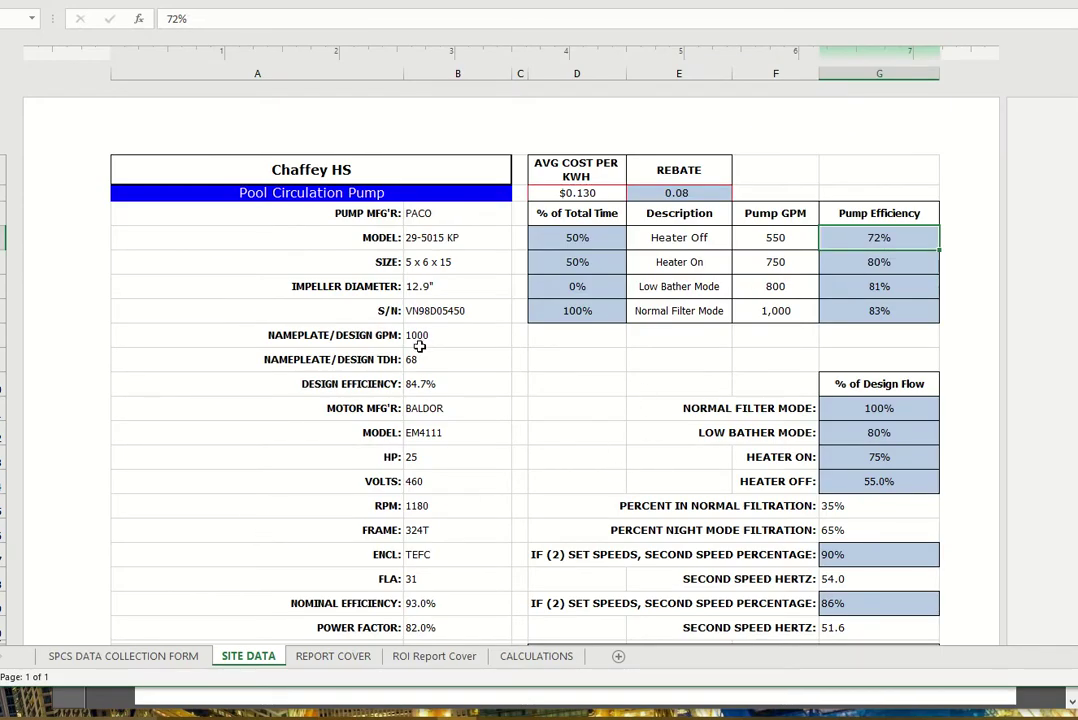
# Check the max GPM, TDH and efficiency fields on SITE DATA against the PDF's end-of-curve, rated diameter data
pyautogui.scroll(-3, 420, 346)
pyautogui.scroll(-1, 420, 346)
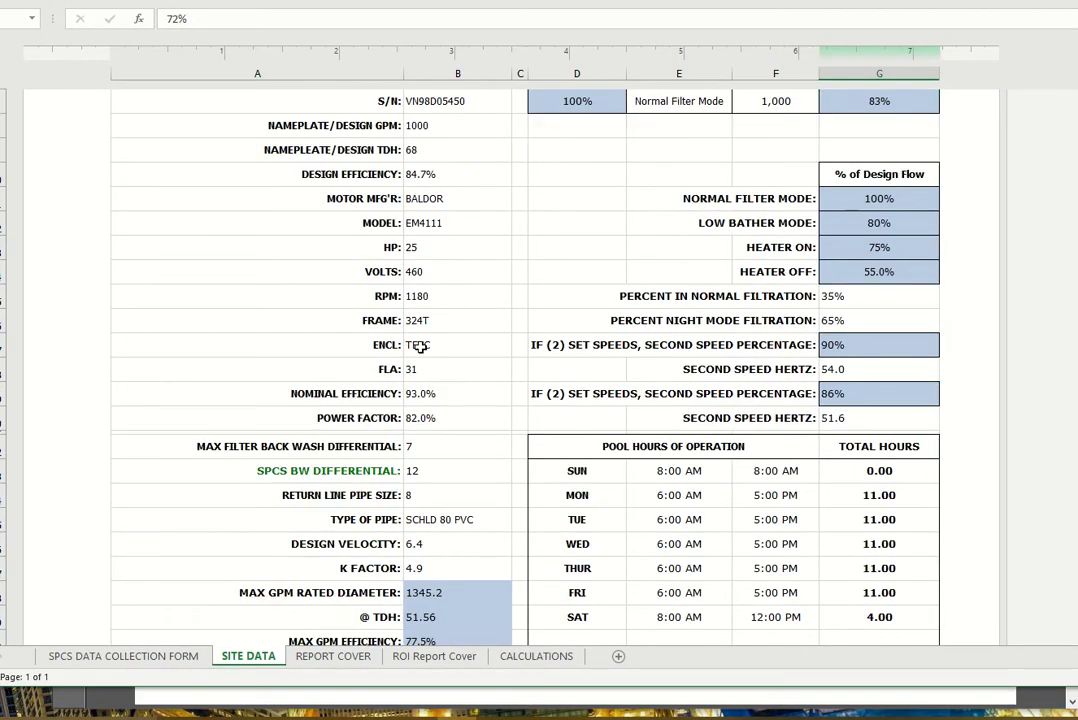
pyautogui.scroll(-1, 420, 346)
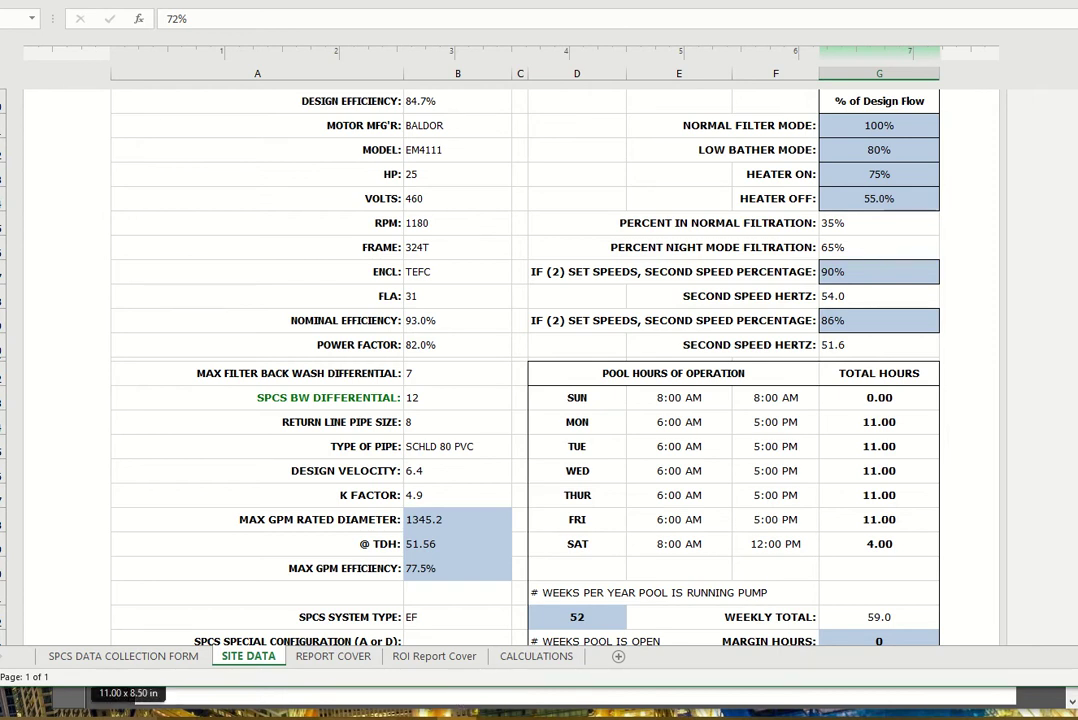
pyautogui.click(400, 698)
pyautogui.scroll(2, 430, 208)
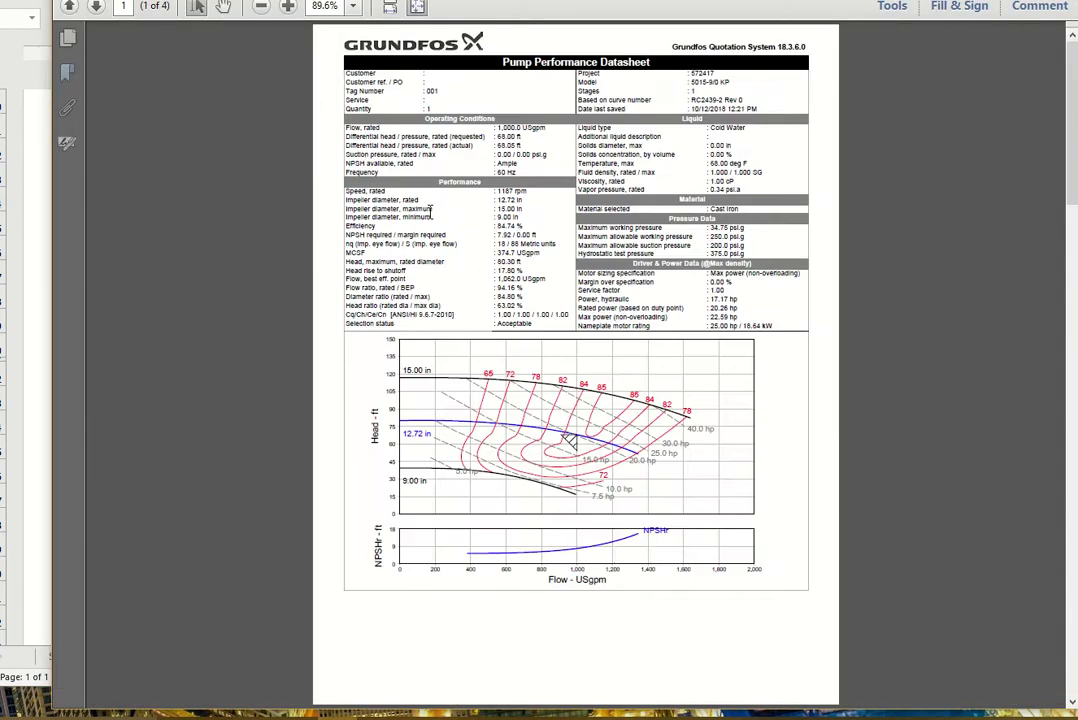
pyautogui.scroll(-2, 430, 208)
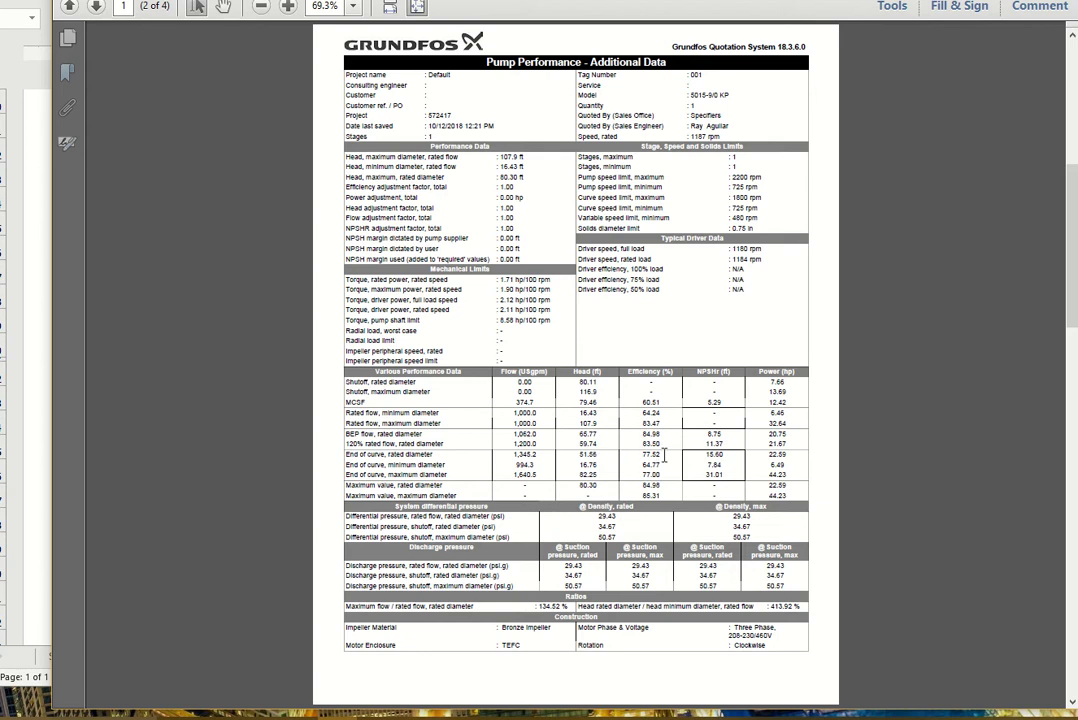
pyautogui.click(30, 413)
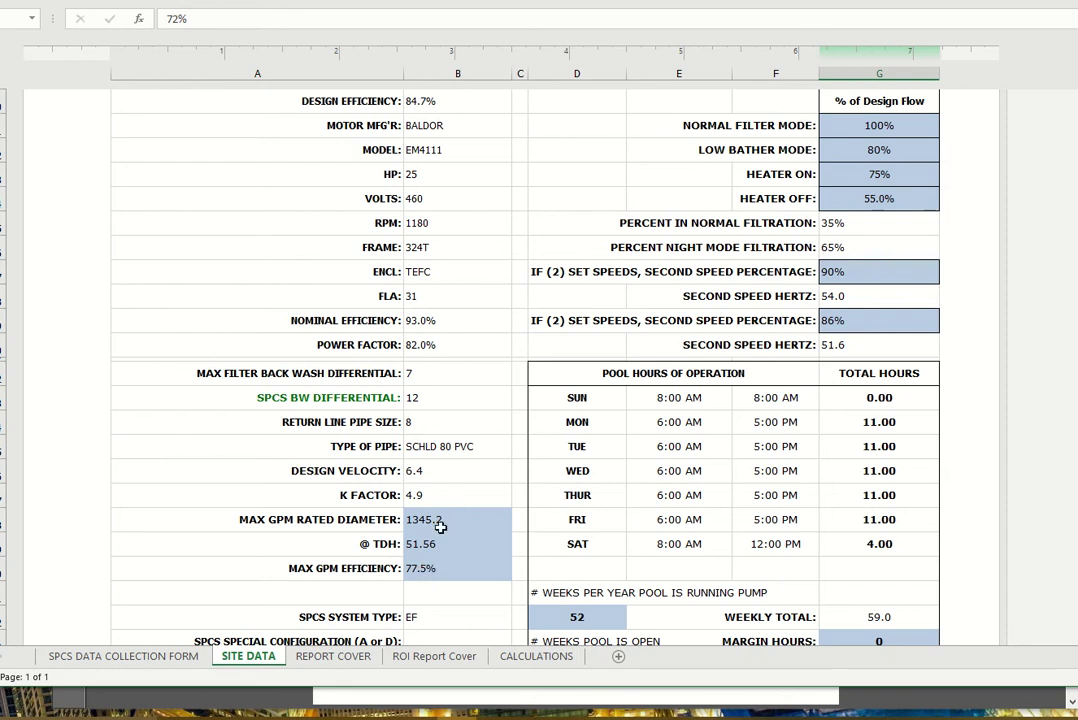
# On the SPCS DATA COLLECTION FORM sheet, set the pool's opening date to 5-31 and closing date to 9-30
pyautogui.scroll(-1, 570, 424)
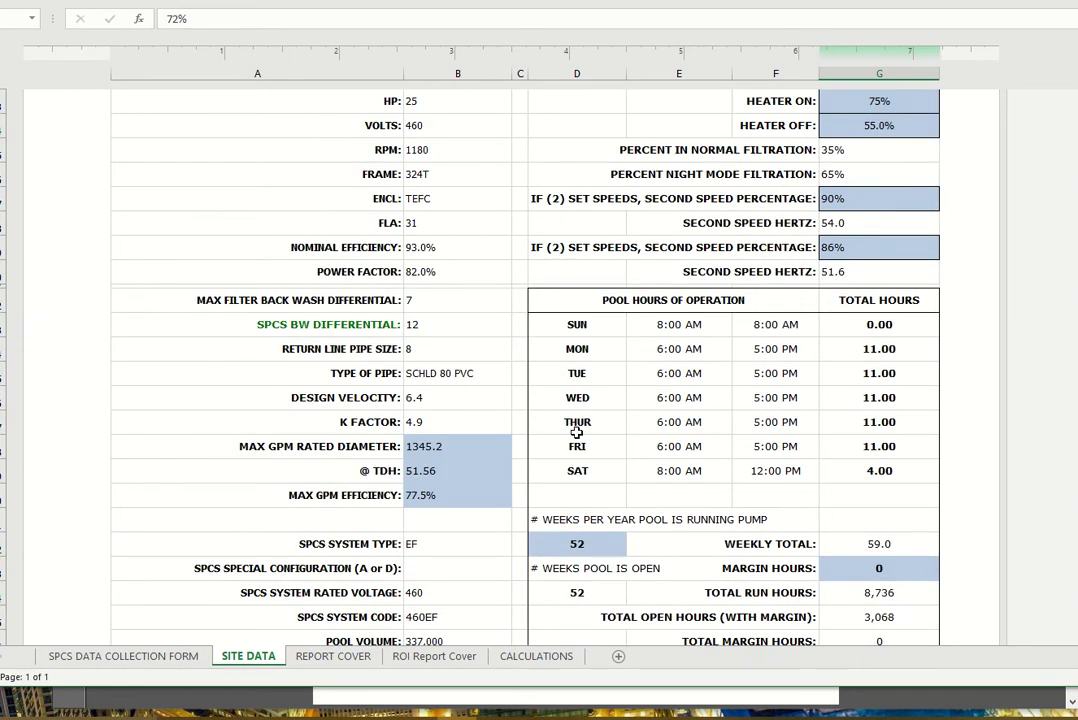
pyautogui.scroll(-1, 655, 433)
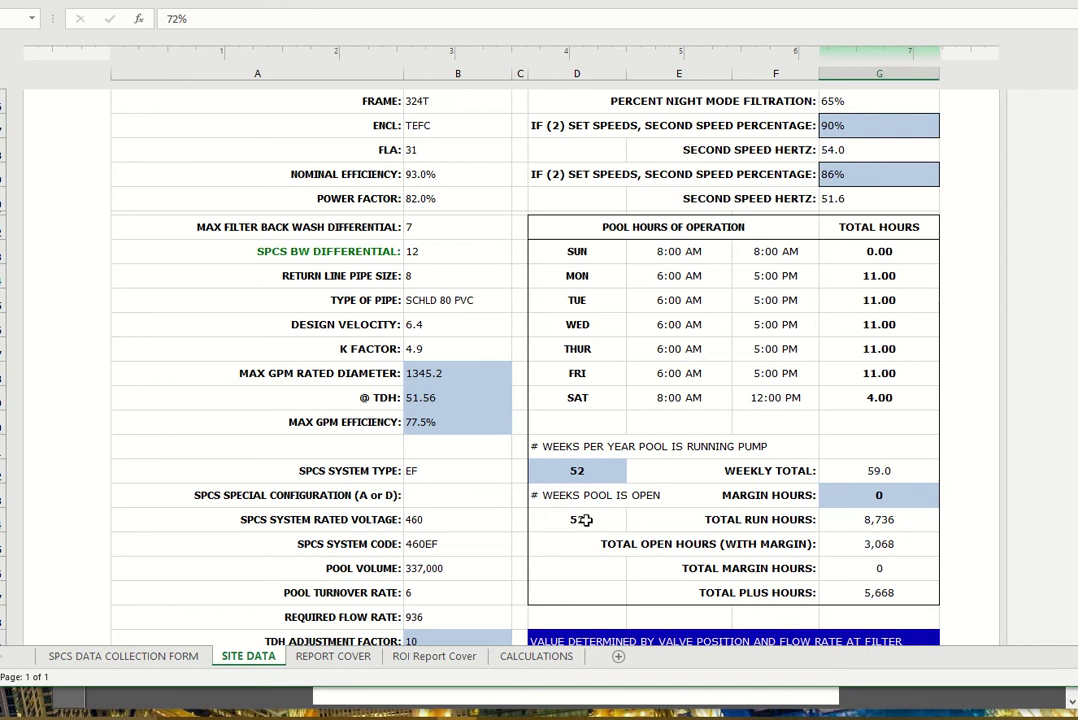
pyautogui.click(123, 656)
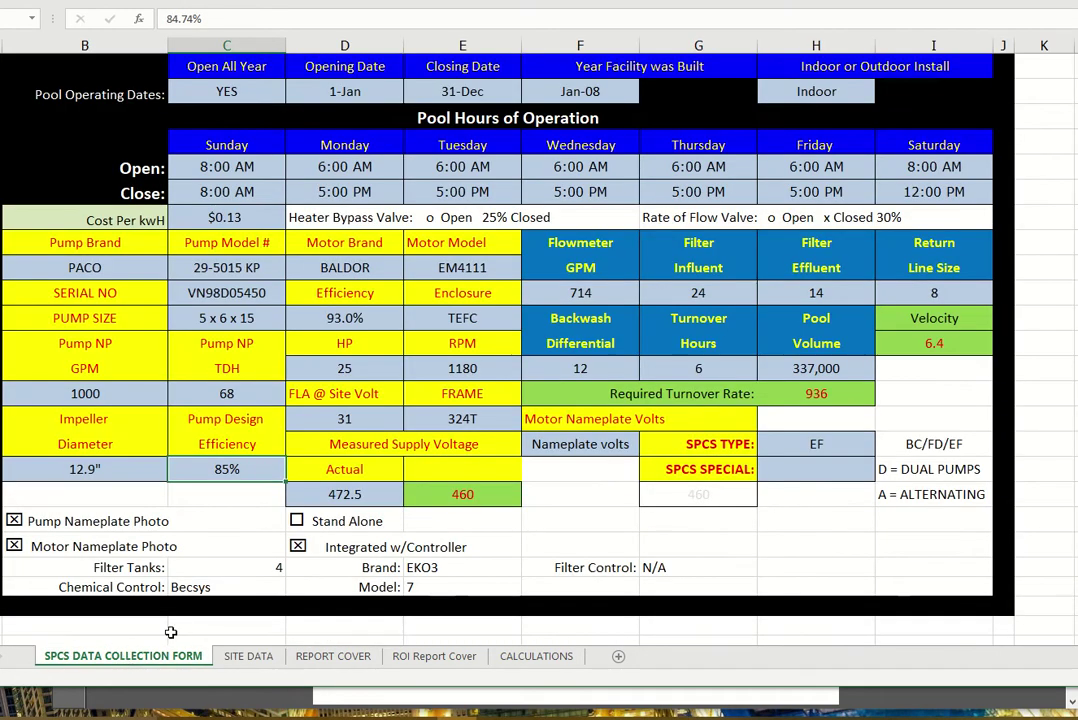
pyautogui.click(339, 90)
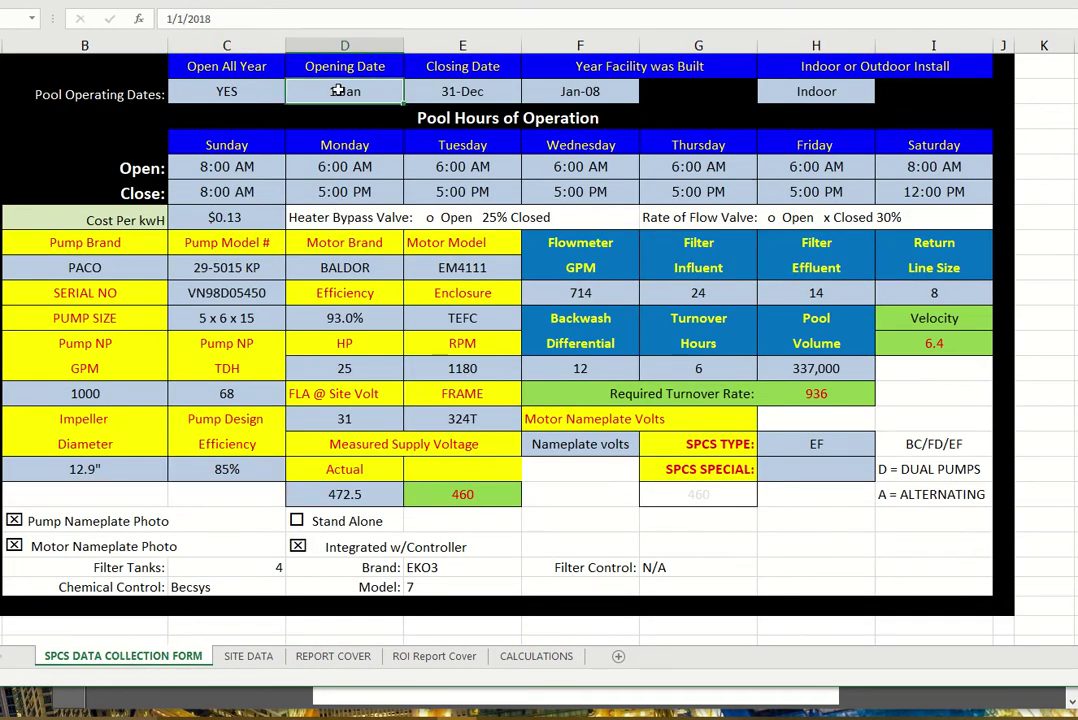
pyautogui.write('5')
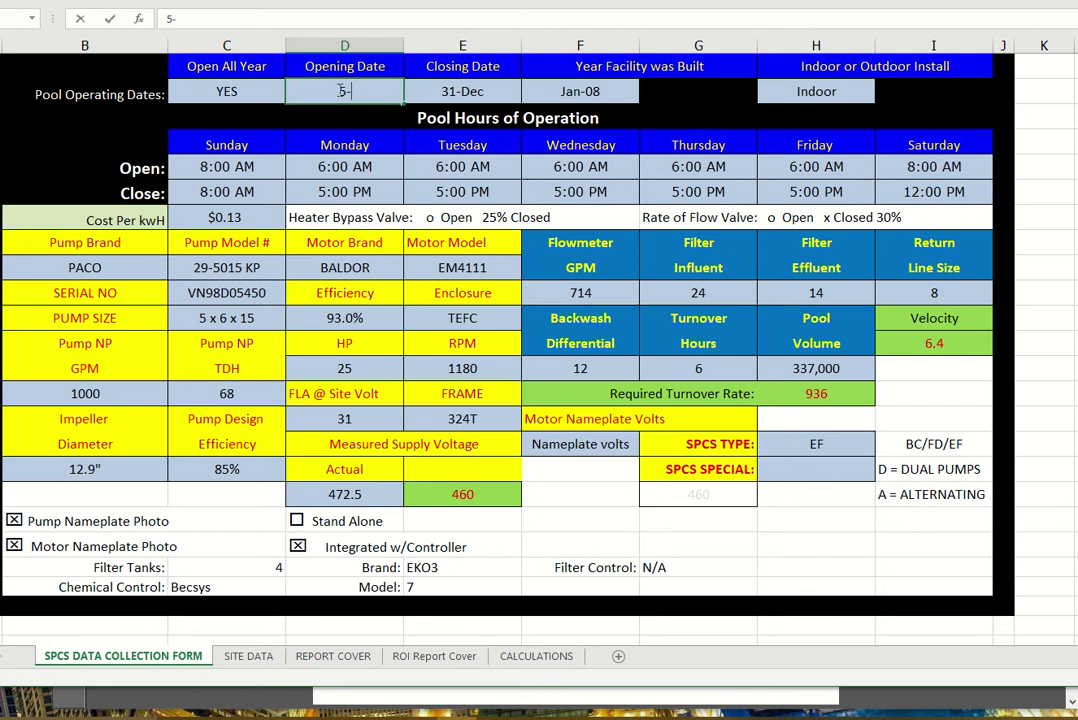
pyautogui.write('-31')
pyautogui.click(455, 92)
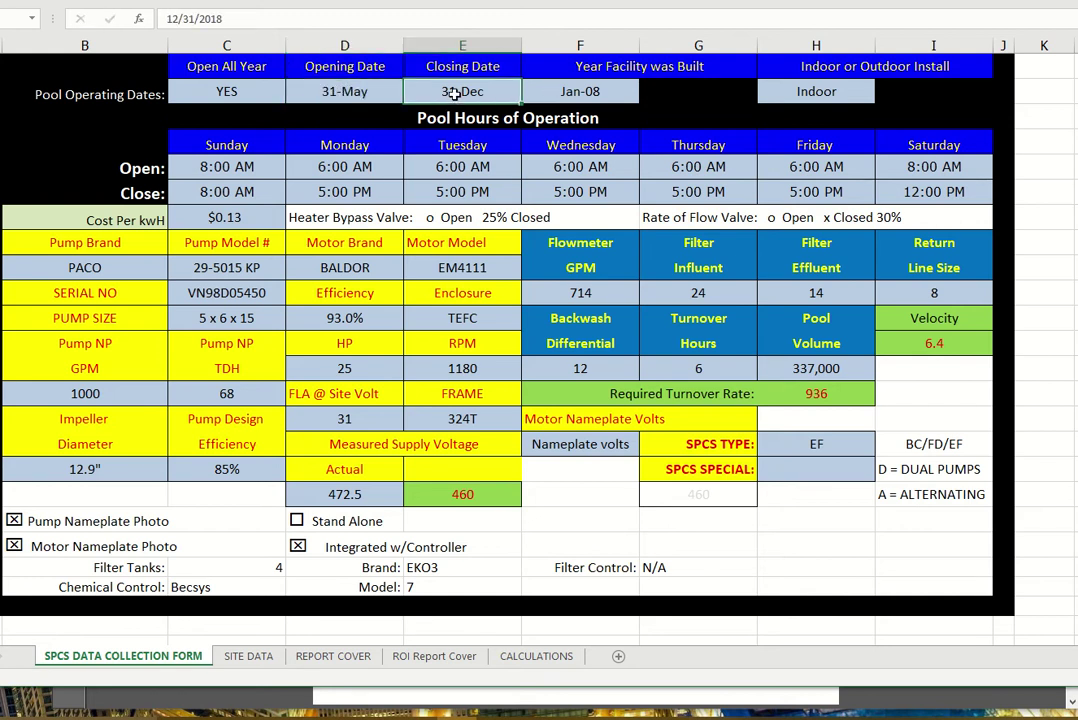
pyautogui.write('9-30')
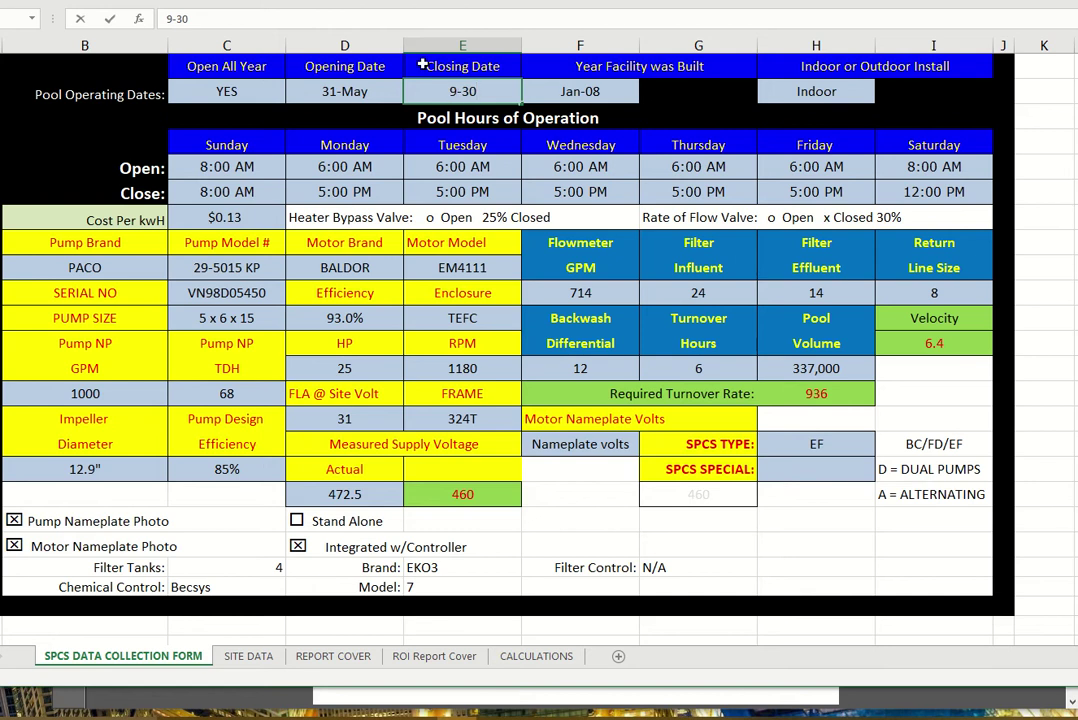
pyautogui.click(208, 91)
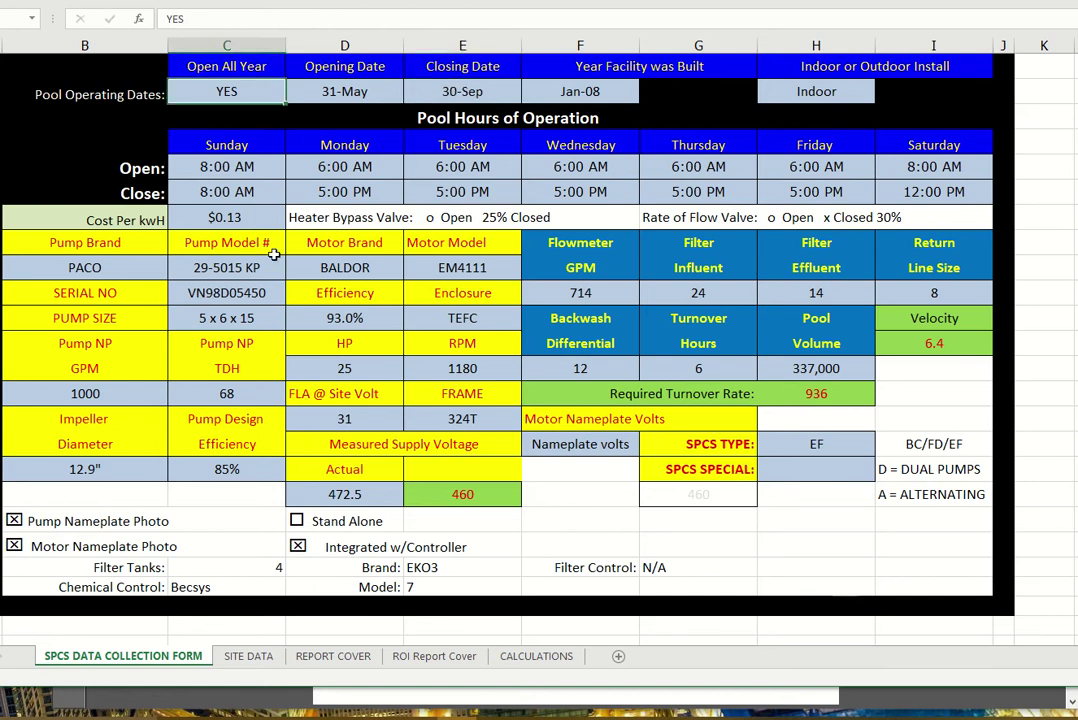
# On the SITE DATA sheet, set the number of weeks per year the pool is running the pump to 17
pyautogui.click(250, 659)
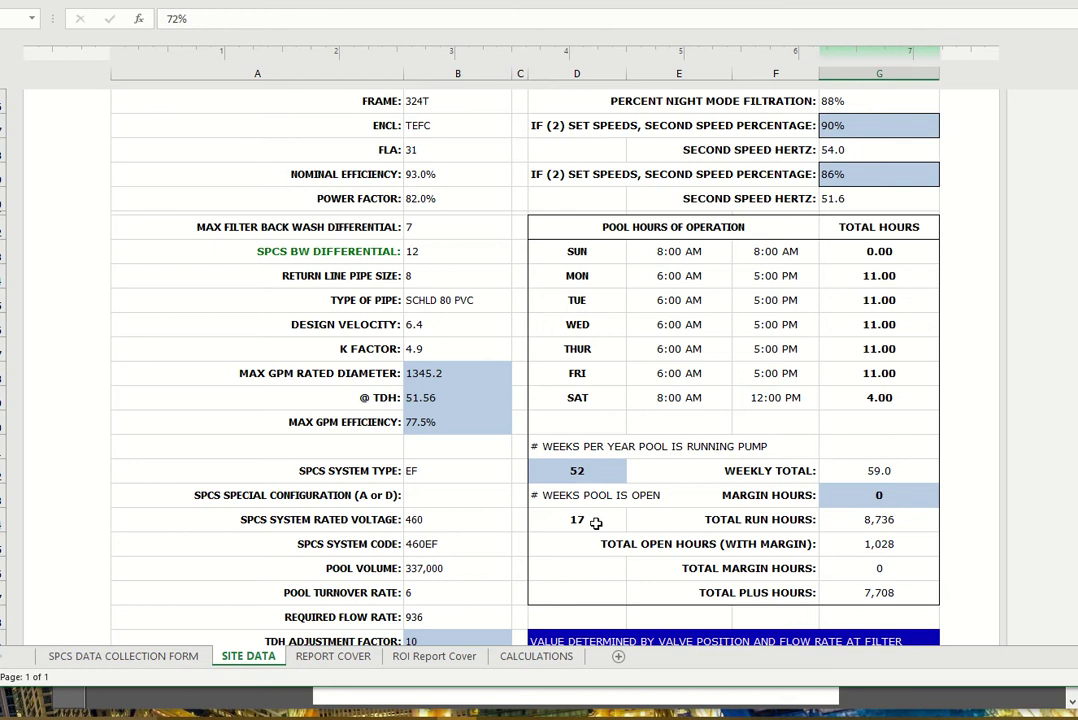
pyautogui.click(591, 473)
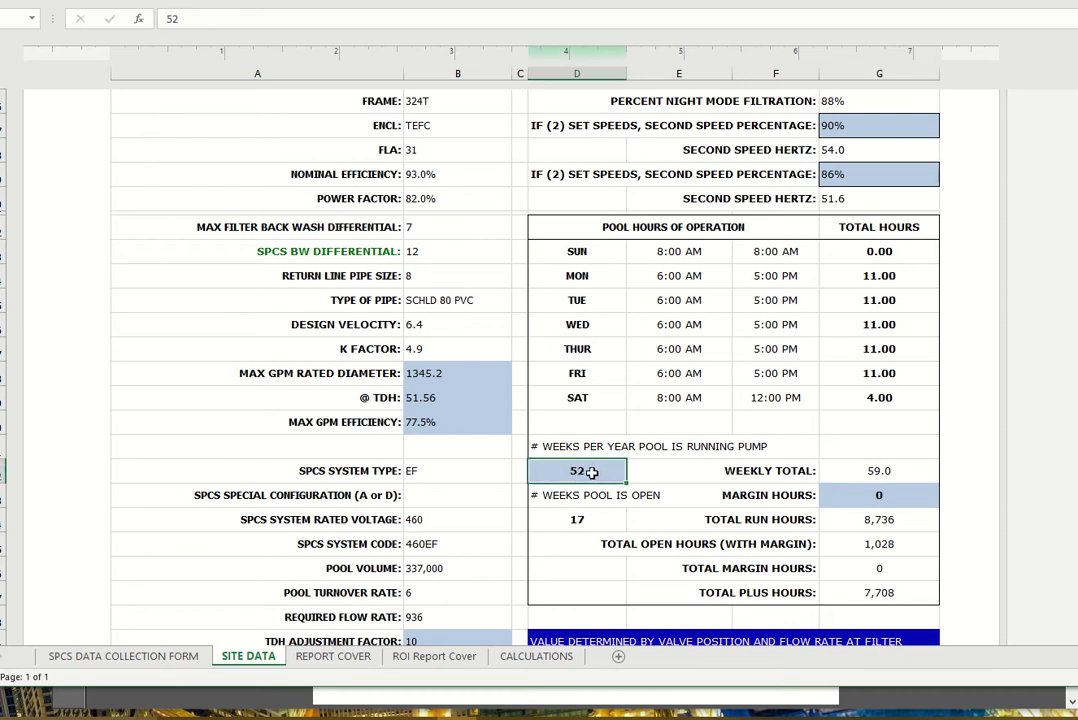
pyautogui.write('17')
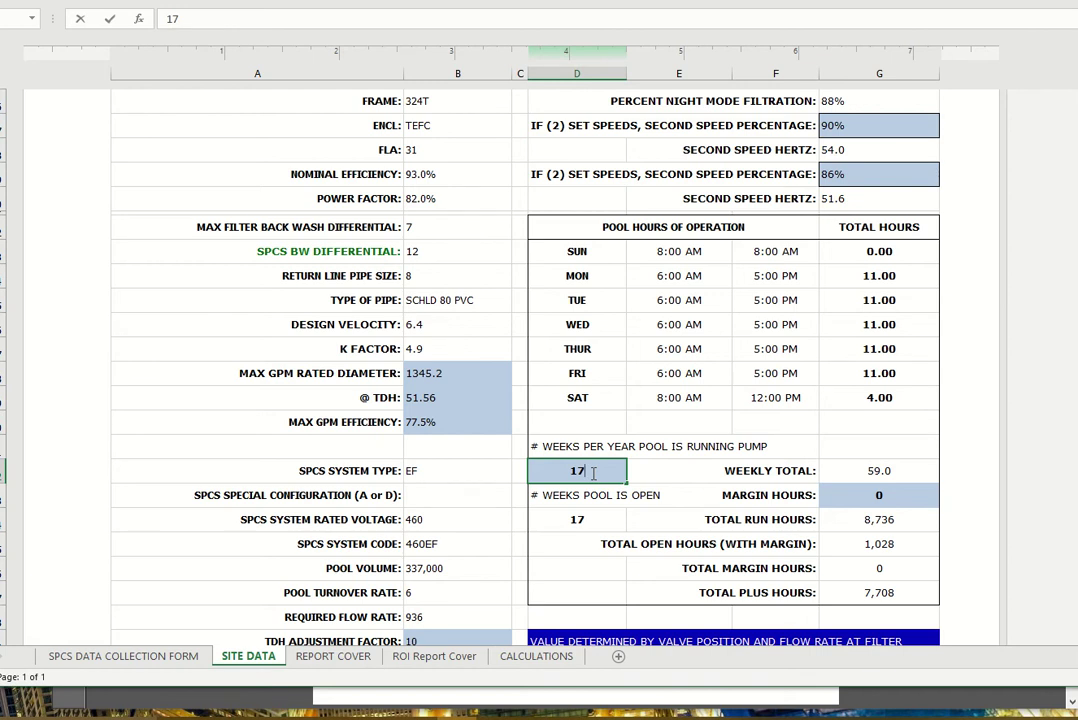
pyautogui.press('Return')
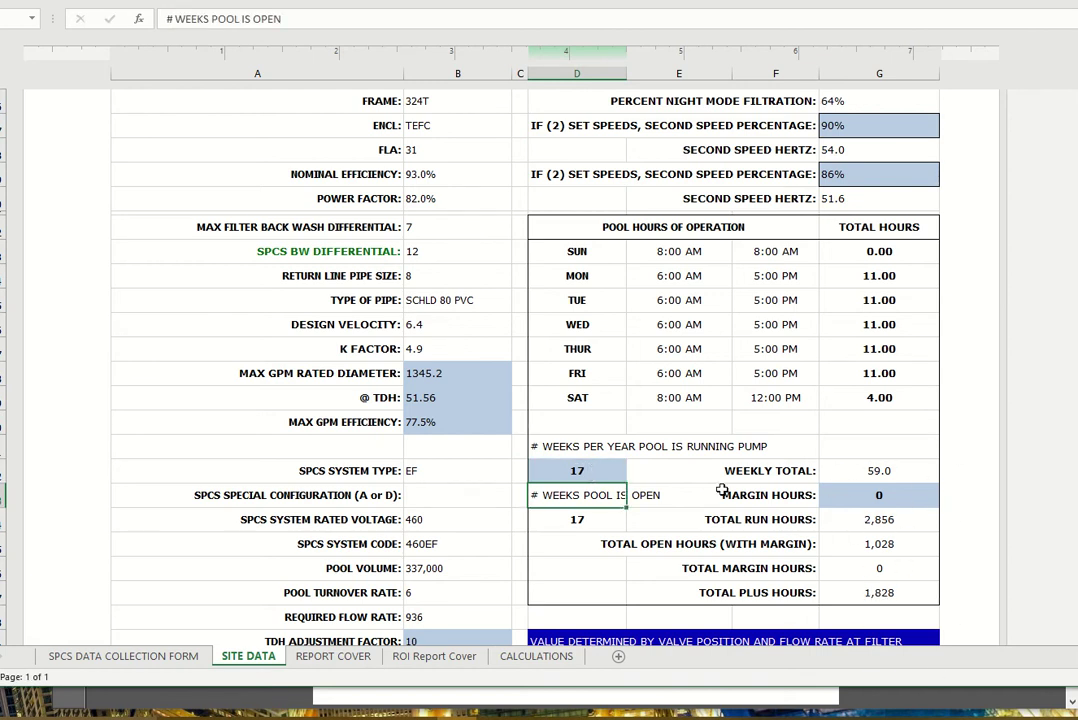
# Set the number of weeks per year the pool is running the pump back to 52
pyautogui.click(594, 474)
pyautogui.write('52')
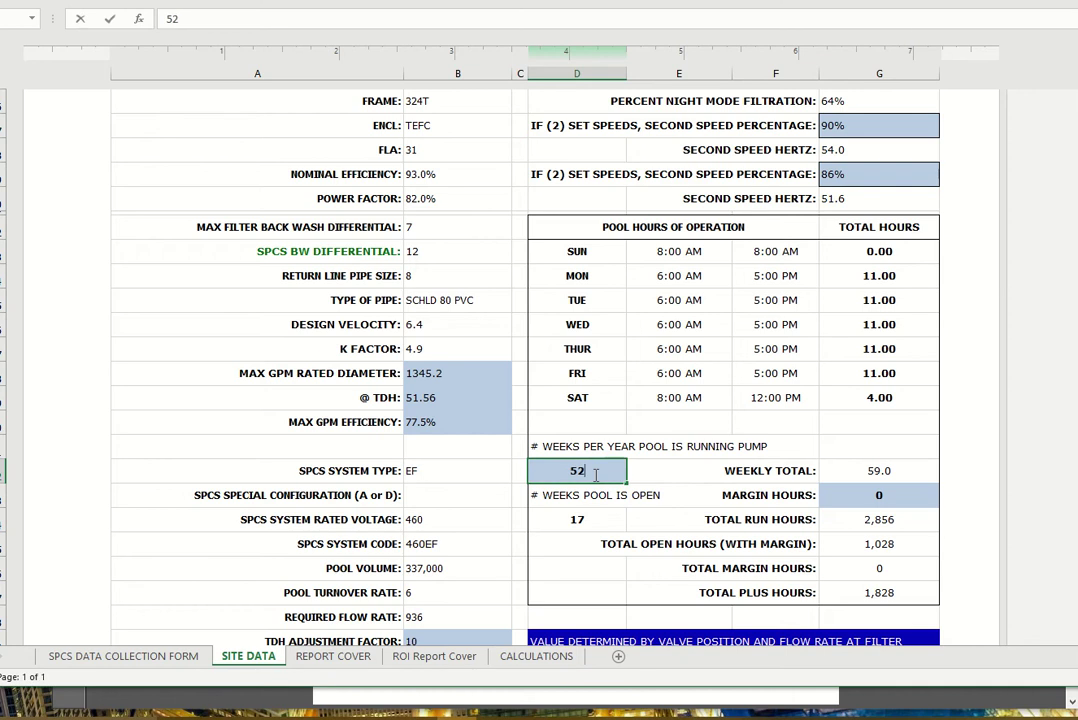
# Restore the data collection form's opening date to 1-1 and closing date to 12-31, and return to SITE DATA
pyautogui.click(202, 657)
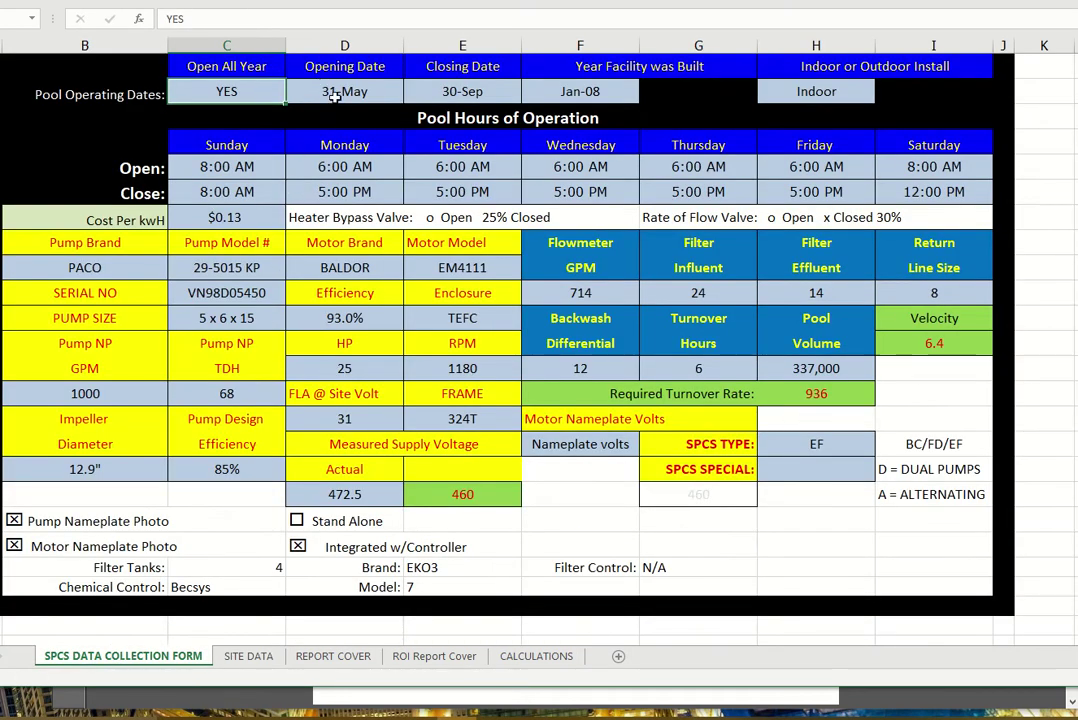
pyautogui.click(335, 93)
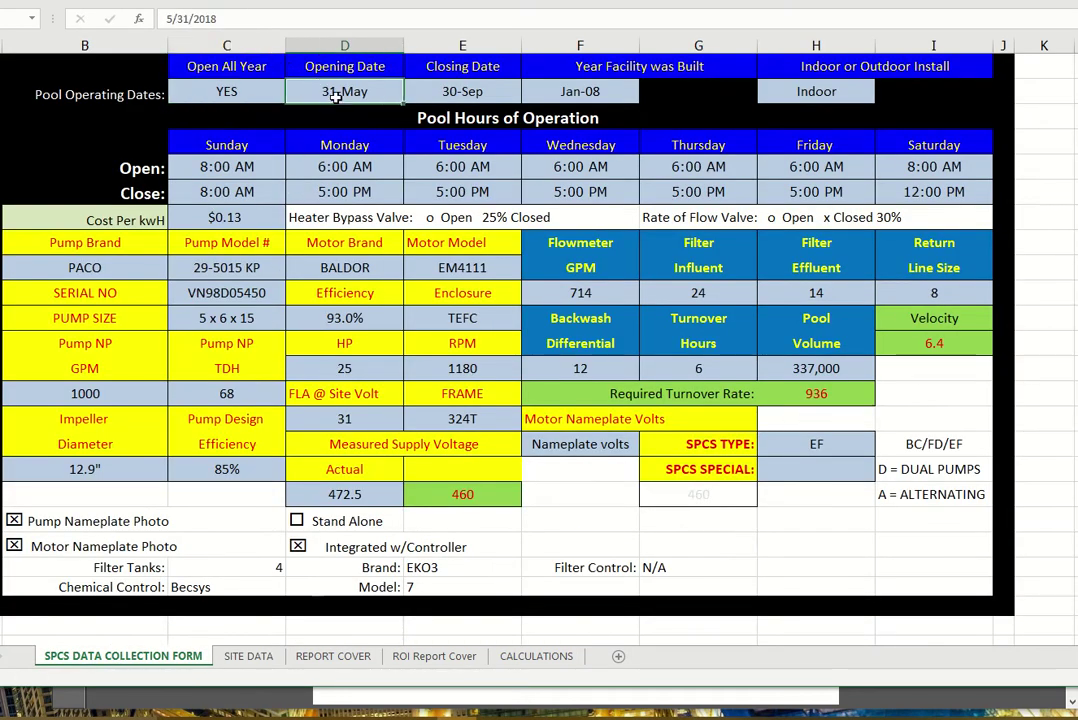
pyautogui.write('1-1')
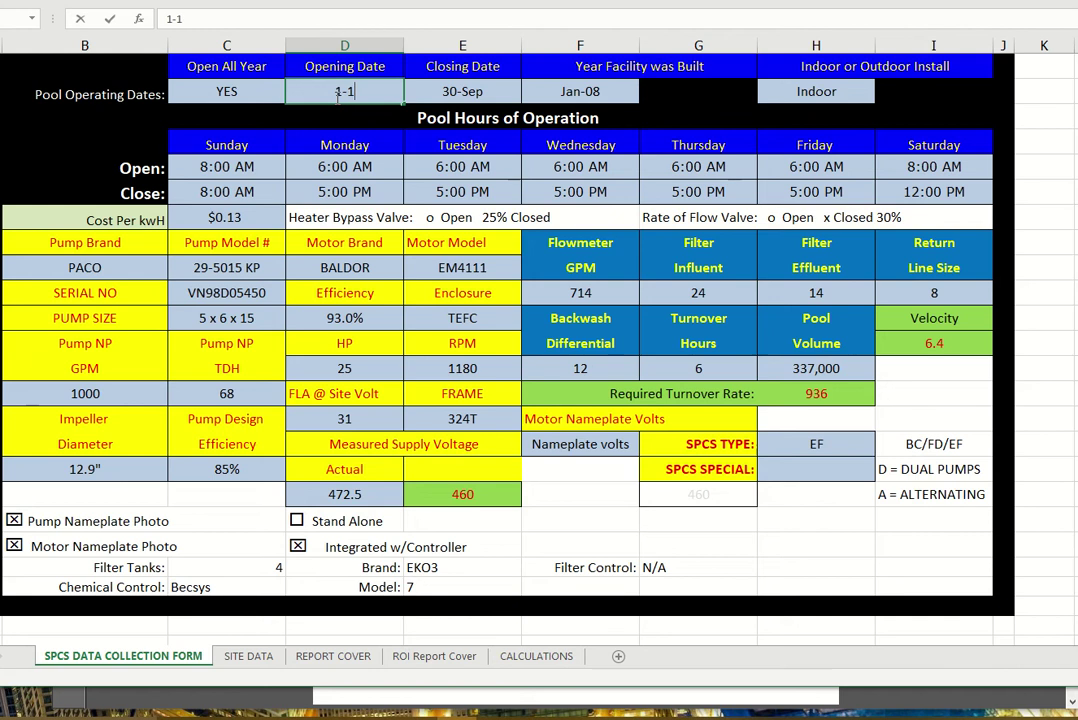
pyautogui.click(444, 92)
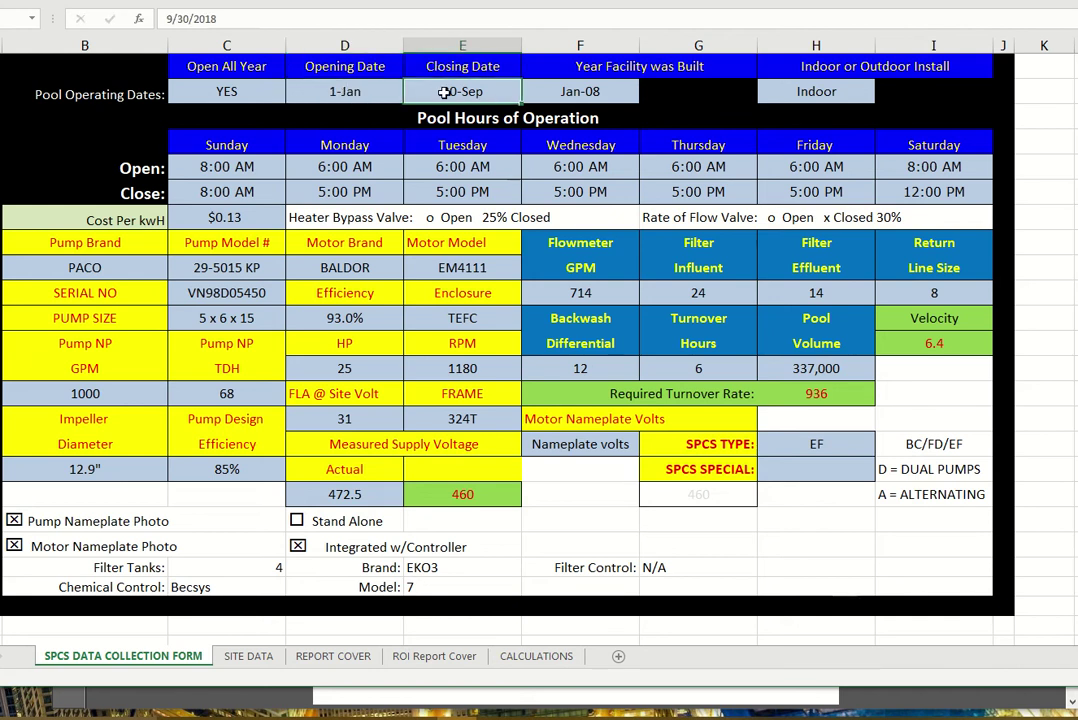
pyautogui.write('12-31')
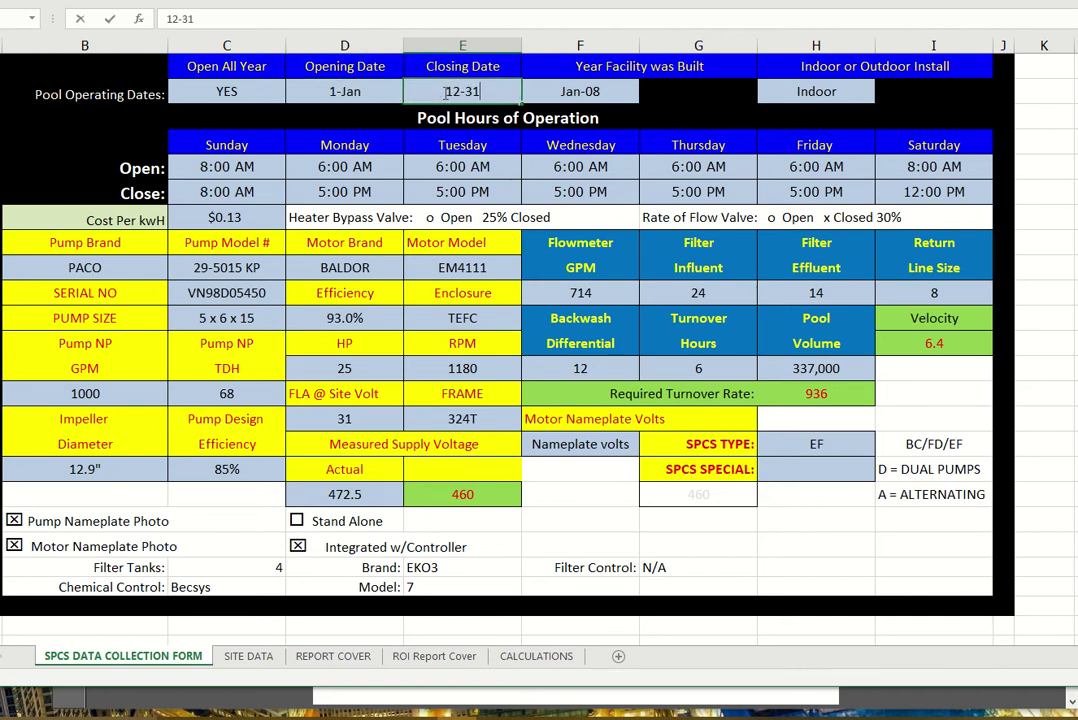
pyautogui.click(462, 165)
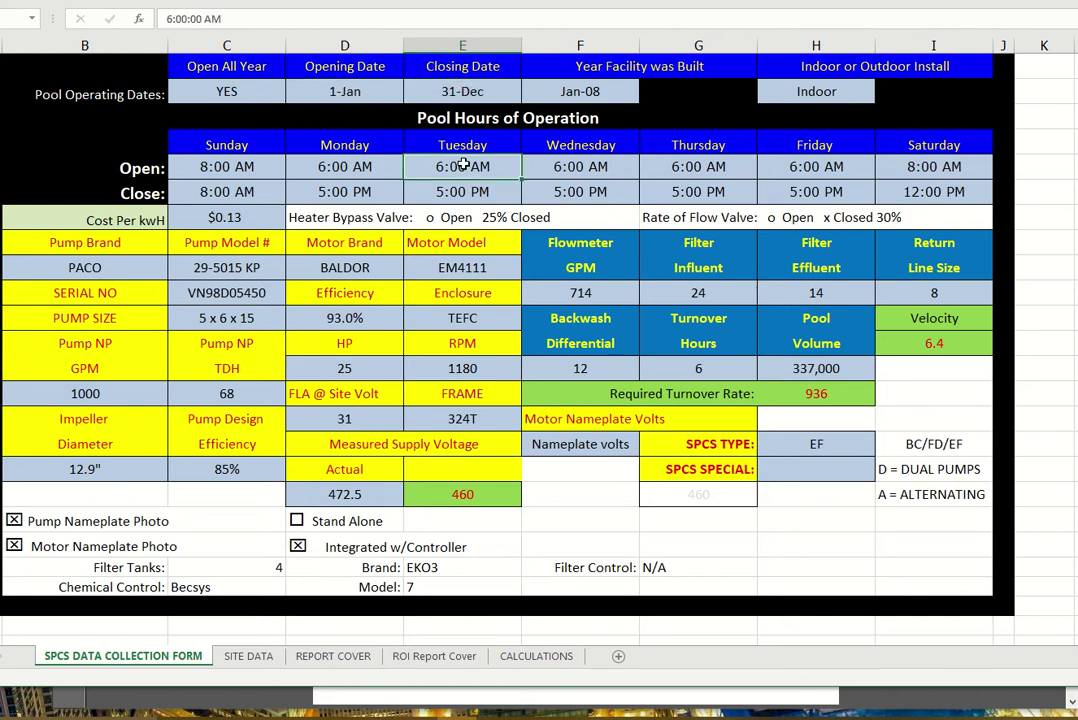
pyautogui.click(251, 657)
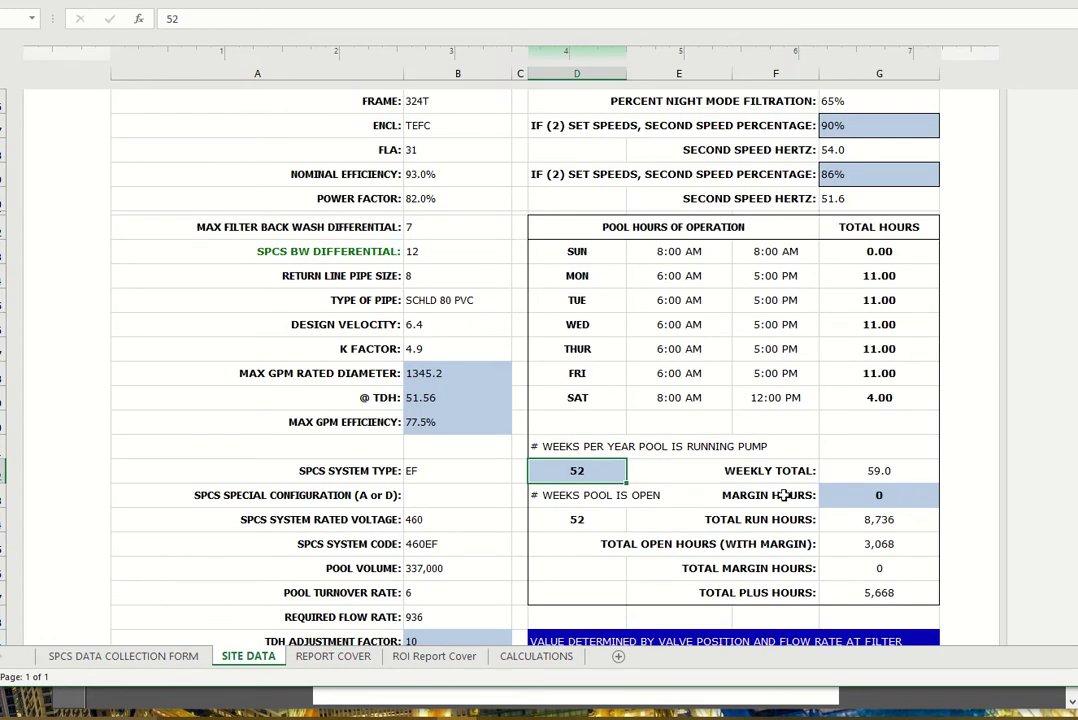
# Set the margin hours in the pool hours of operation table to 2
pyautogui.click(876, 498)
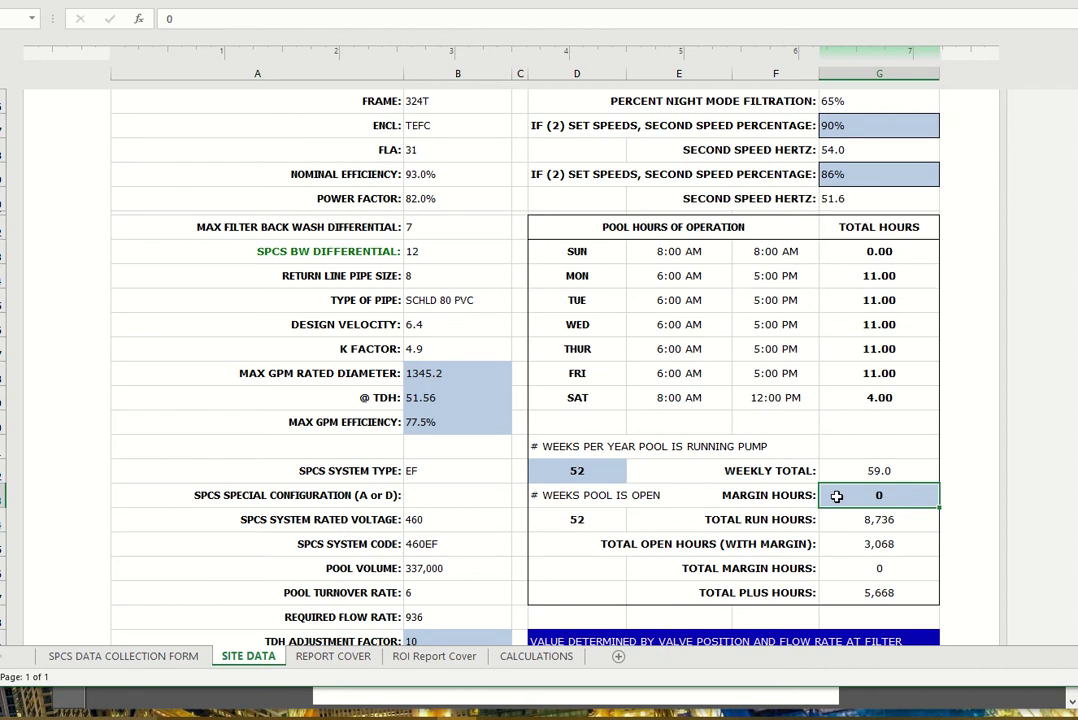
pyautogui.write('2')
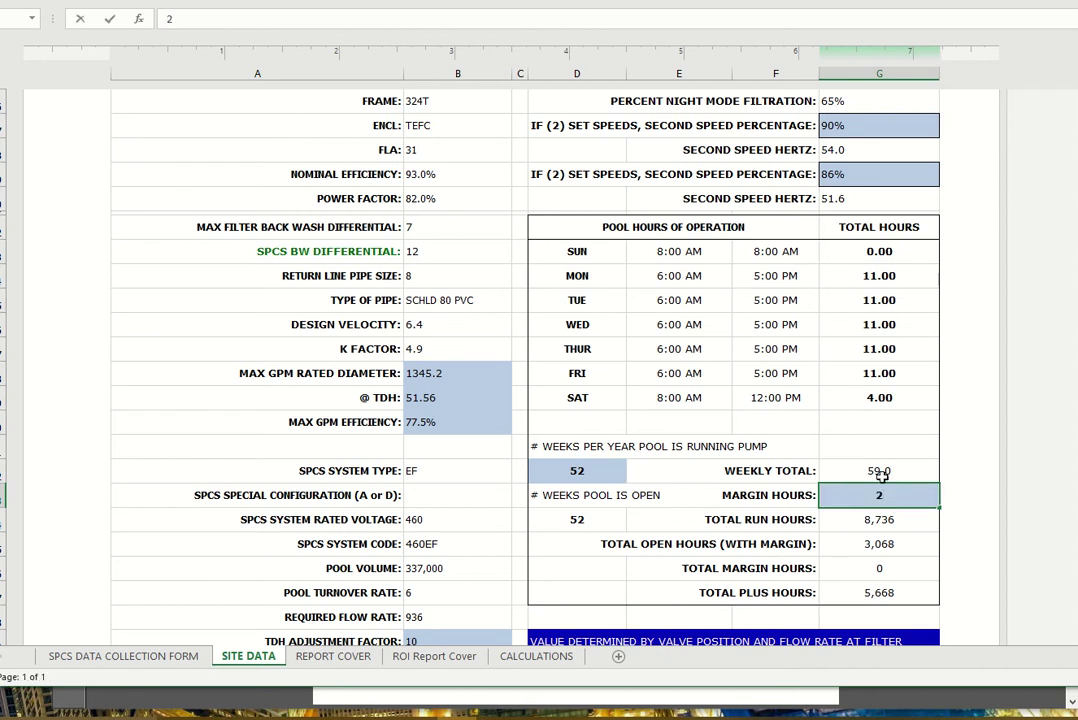
pyautogui.click(857, 520)
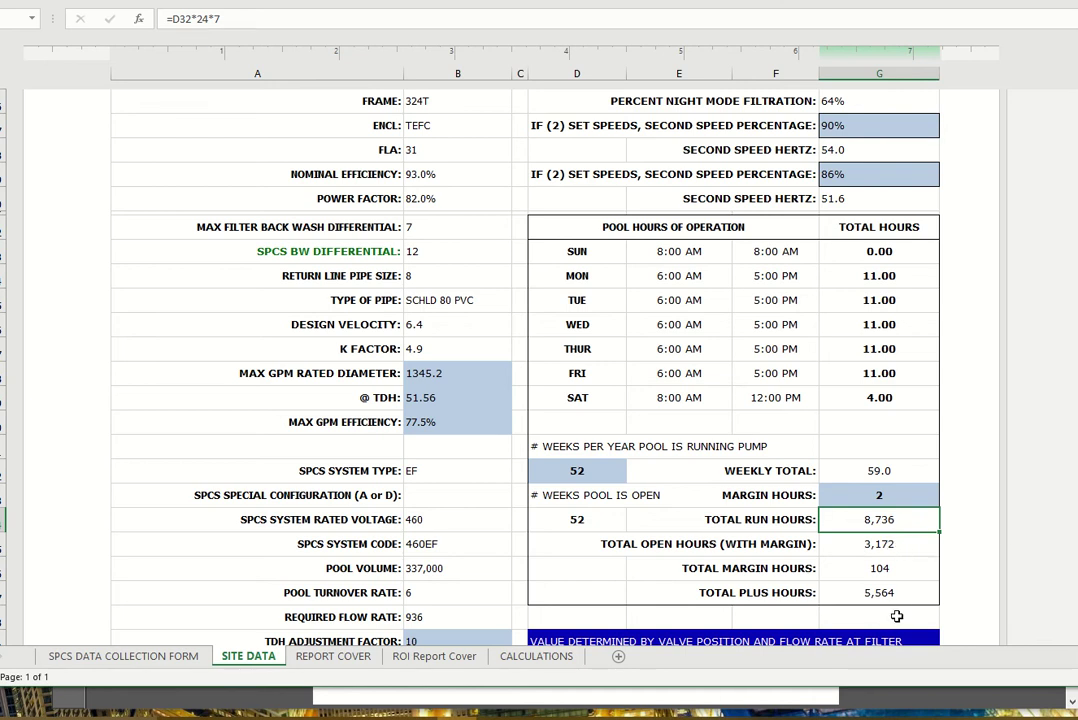
# Set the margin hours in the pool hours of operation table back to 0
pyautogui.click(882, 495)
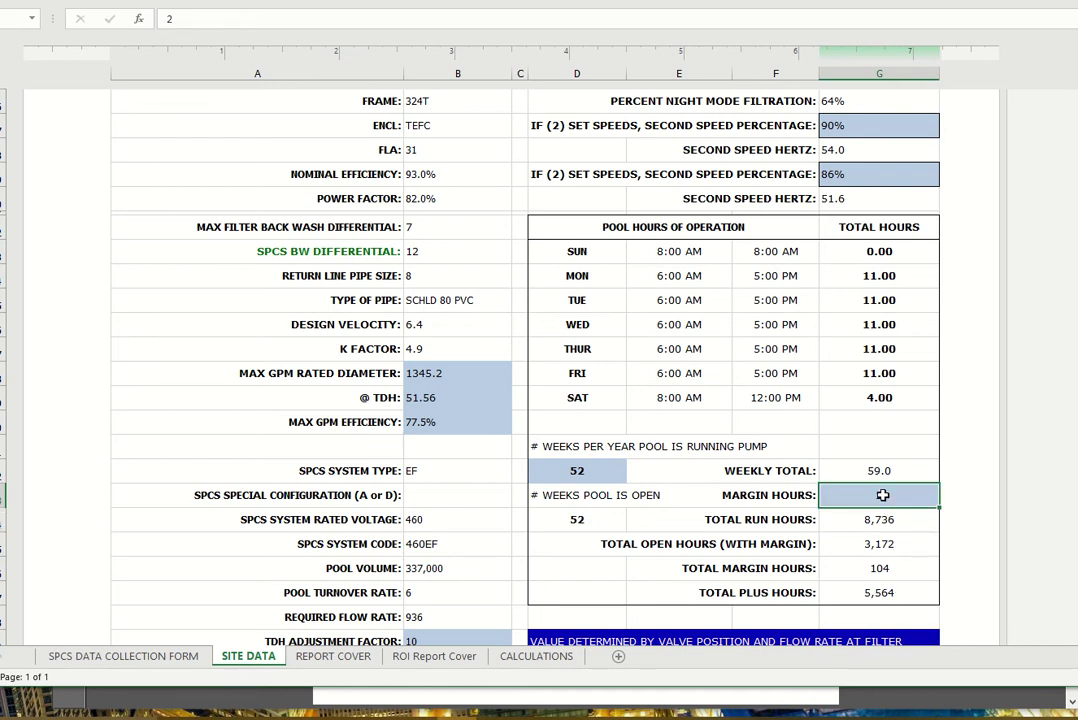
pyautogui.write('0')
pyautogui.click(850, 518)
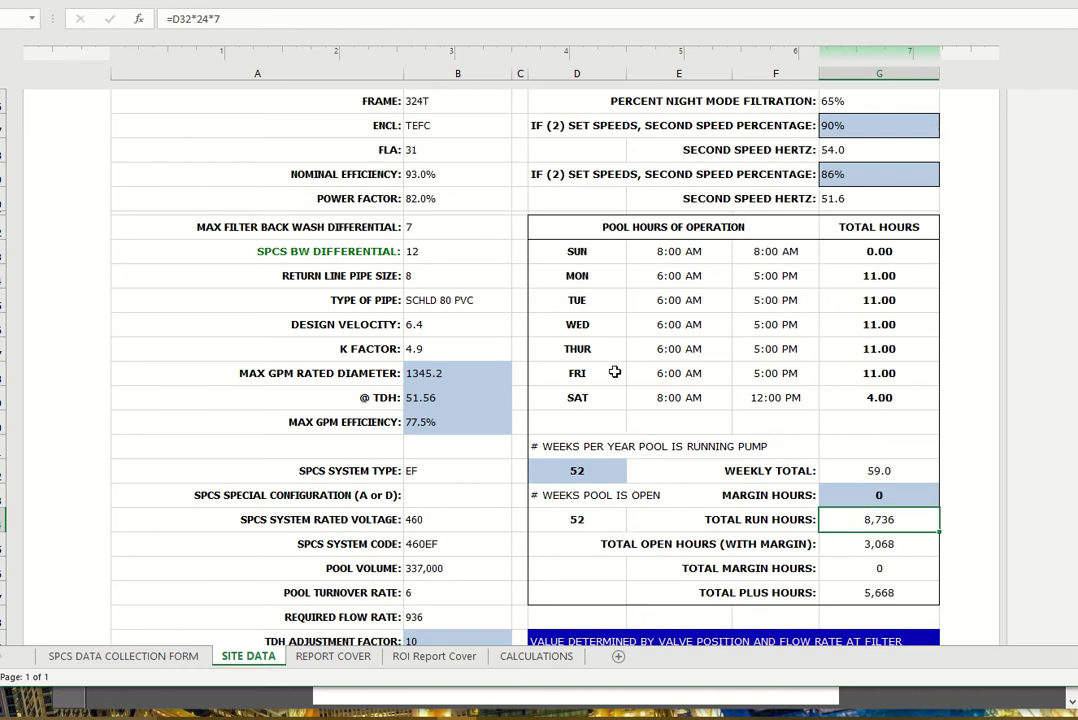
# Review the TDH adjustment factor and operating TDH, check the filter flow reading against the Grundfos pump curve PDF, and return to the workbook
pyautogui.scroll(-3, 614, 371)
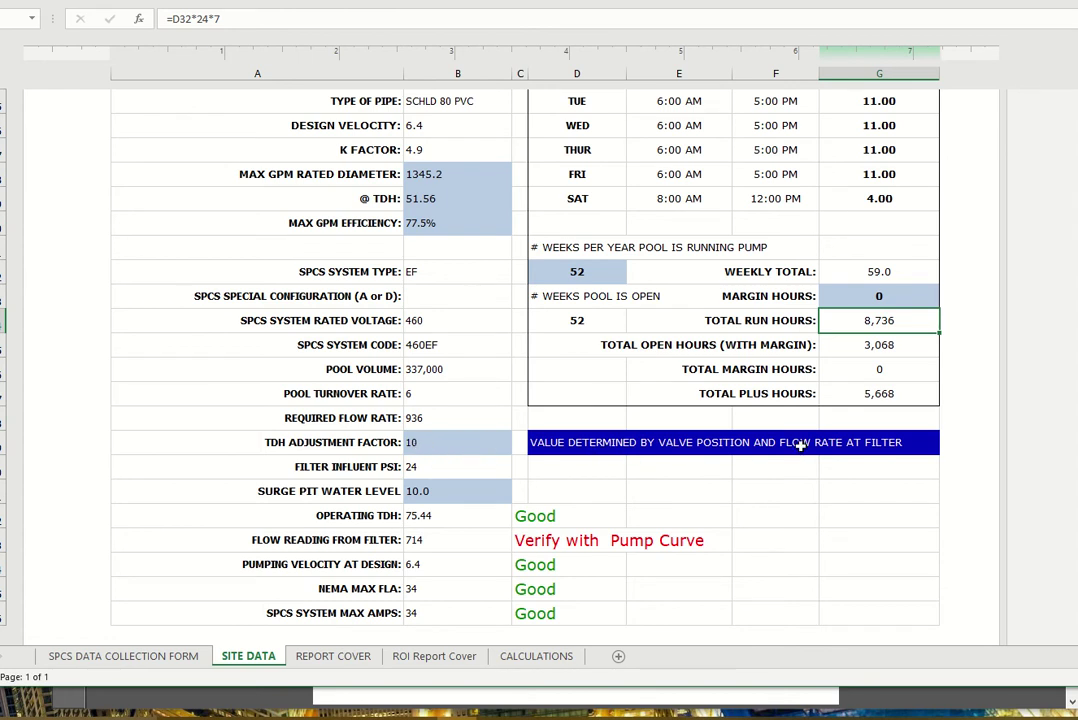
pyautogui.click(423, 447)
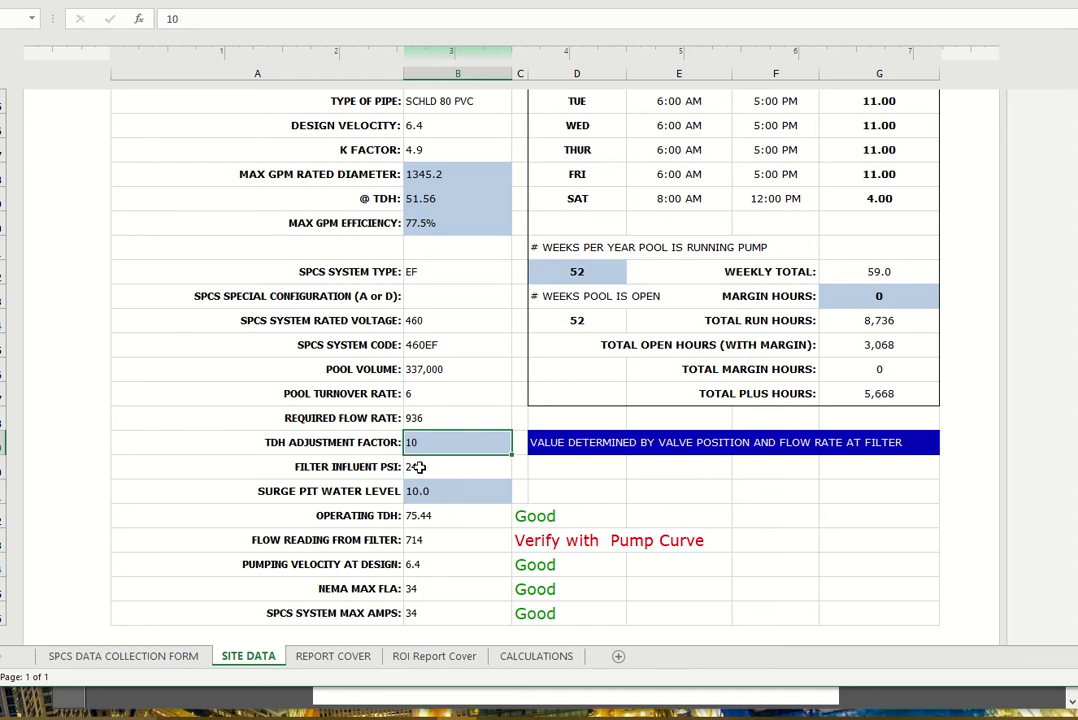
pyautogui.click(445, 516)
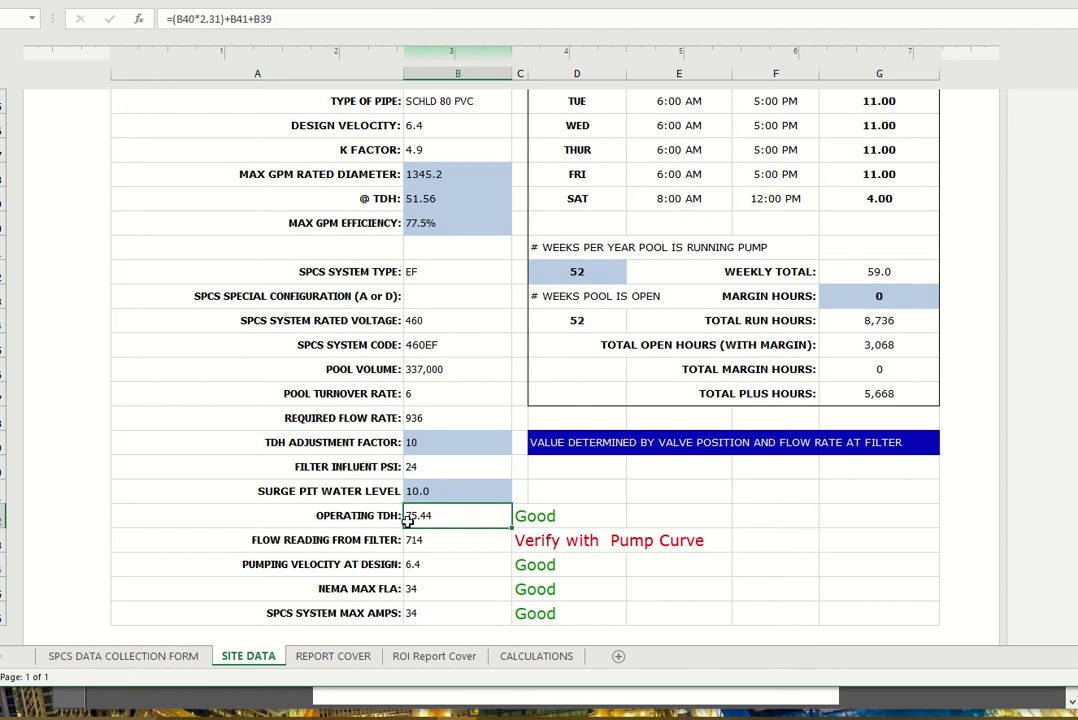
pyautogui.click(449, 699)
pyautogui.scroll(-1, 486, 510)
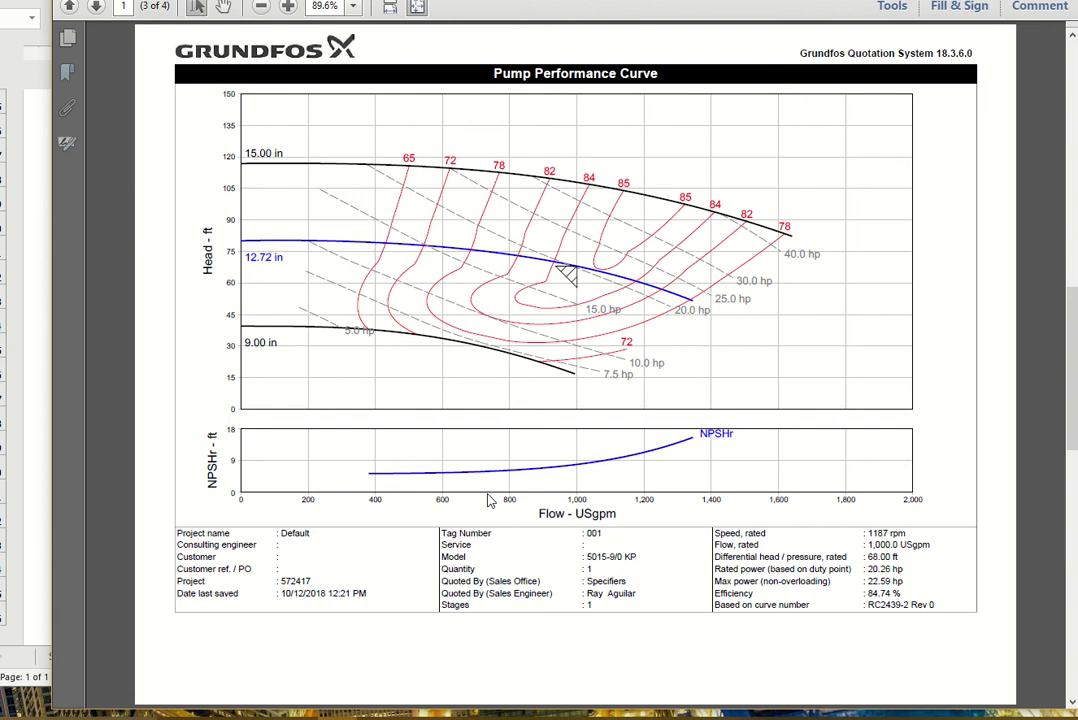
pyautogui.click(30, 535)
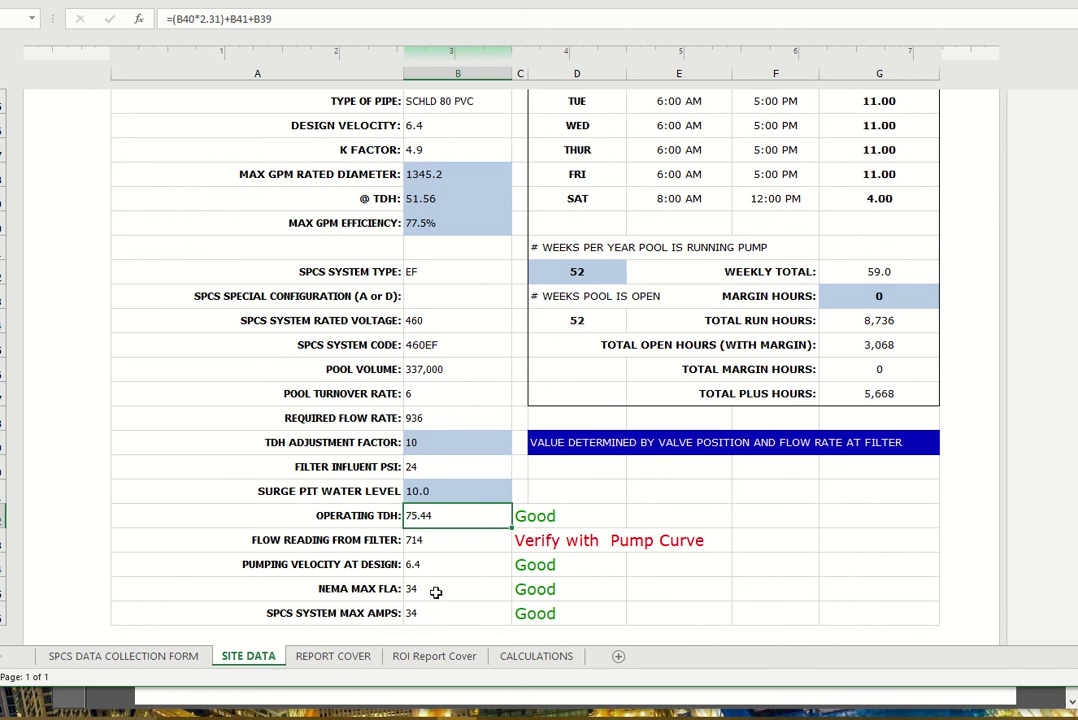
# Compare the motor's FLA with the NEMA max FLA and SPCS system max amps on the SITE DATA sheet
pyautogui.scroll(5, 433, 572)
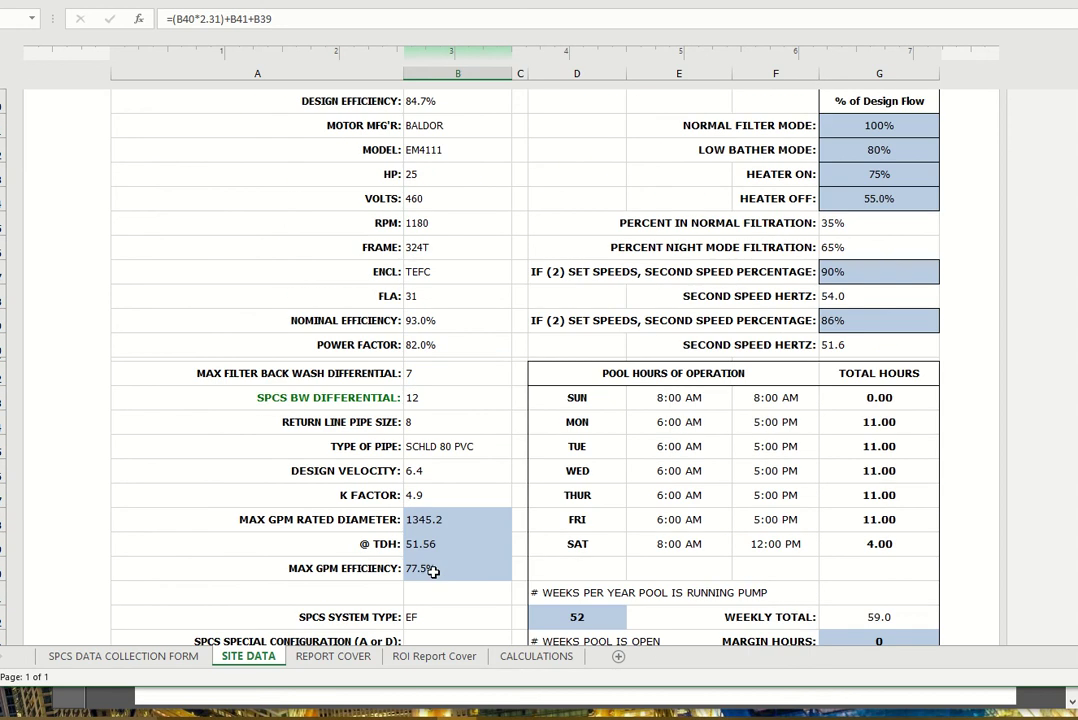
pyautogui.click(436, 298)
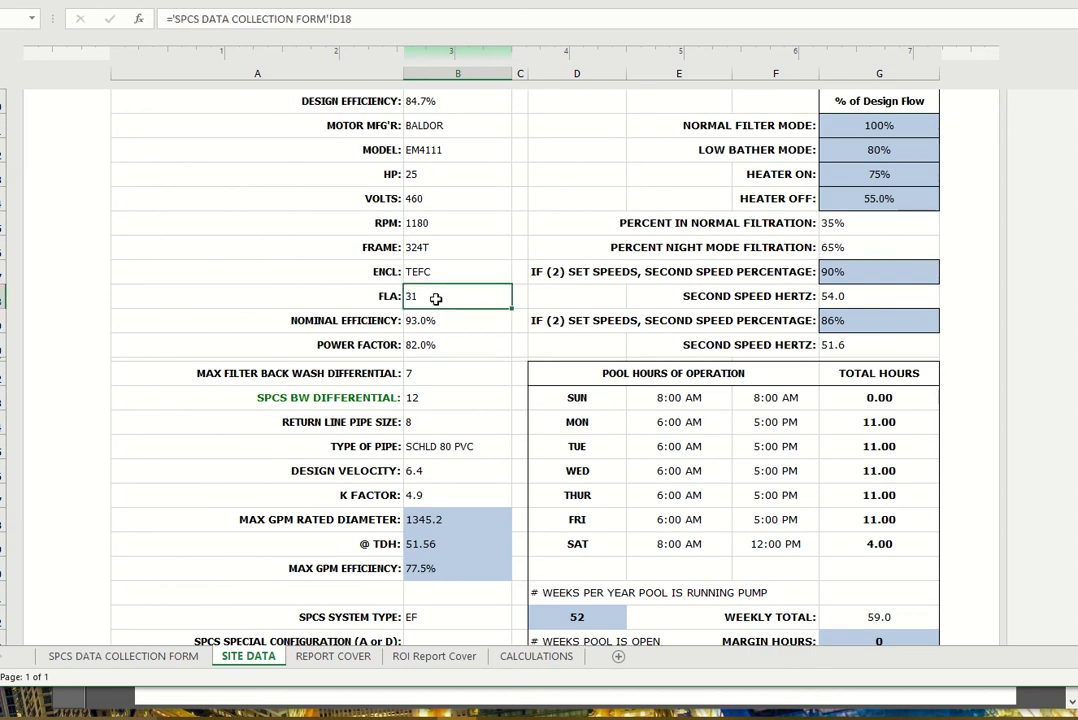
pyautogui.scroll(-6, 436, 298)
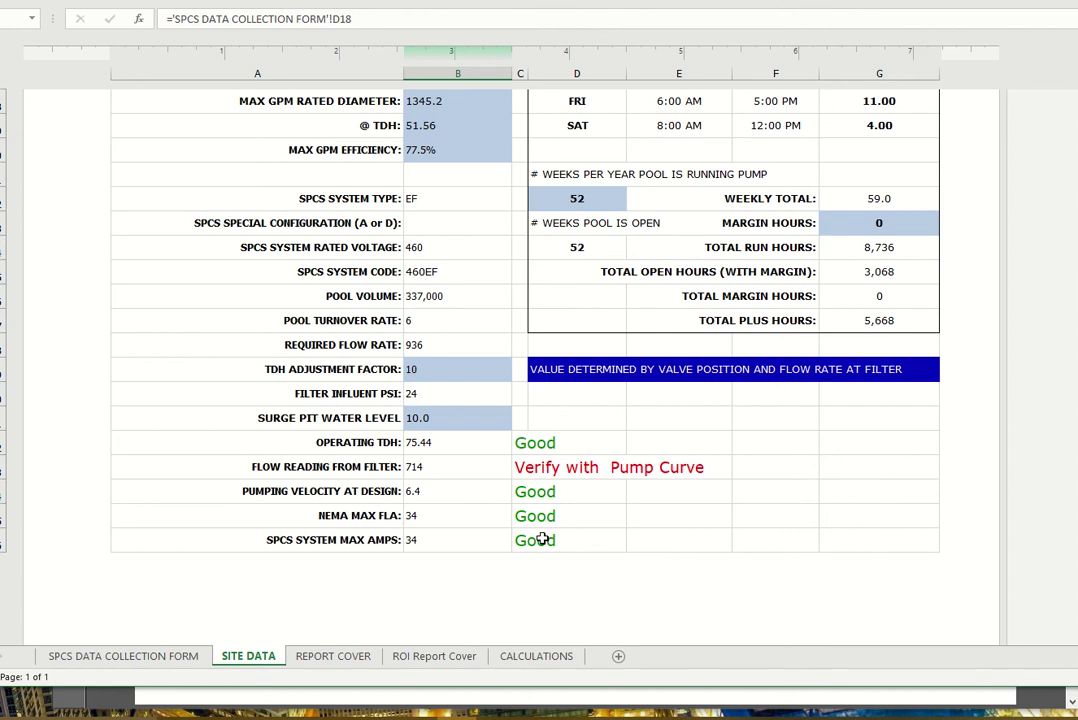
pyautogui.scroll(6, 609, 491)
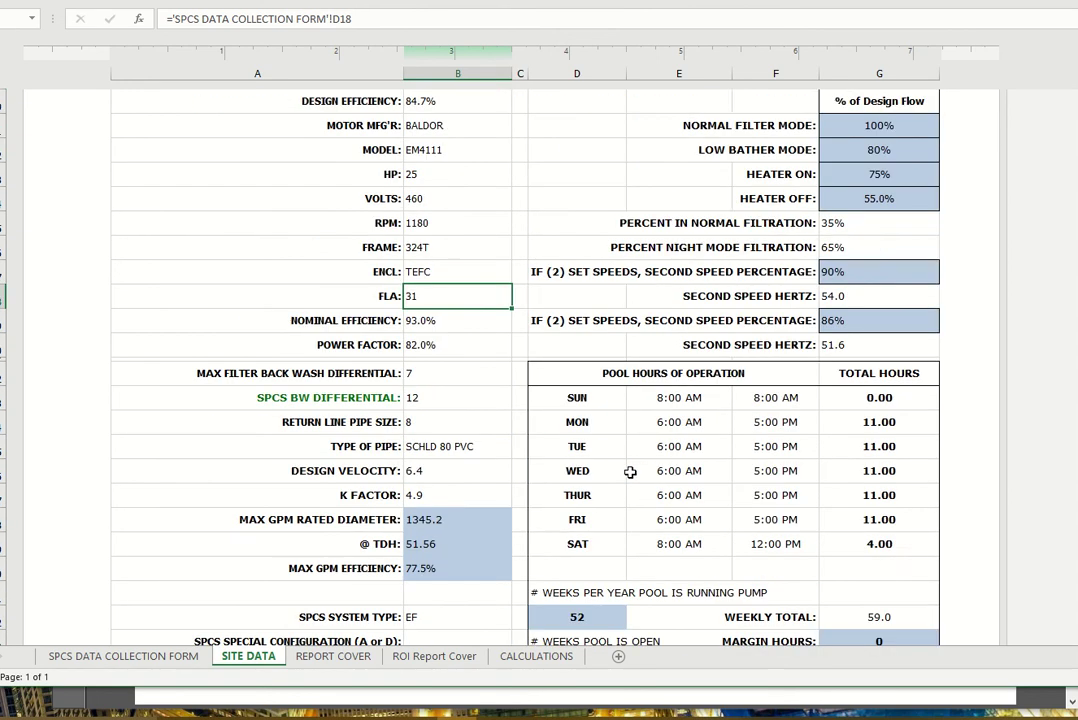
pyautogui.scroll(4, 625, 470)
pyautogui.scroll(-3, 550, 430)
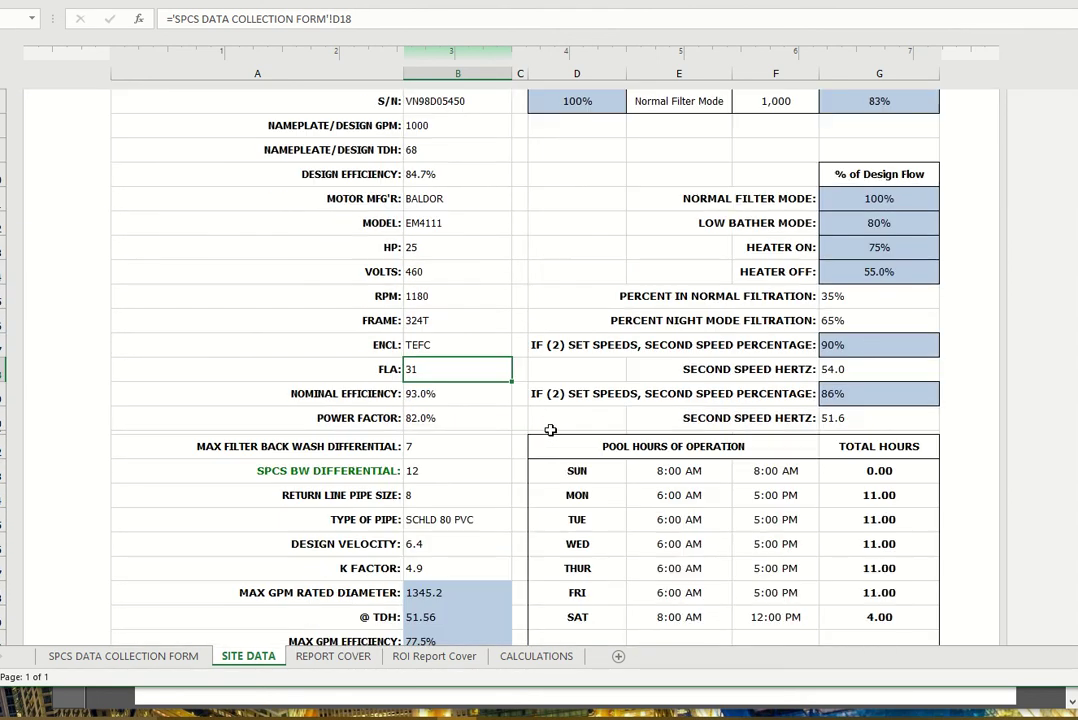